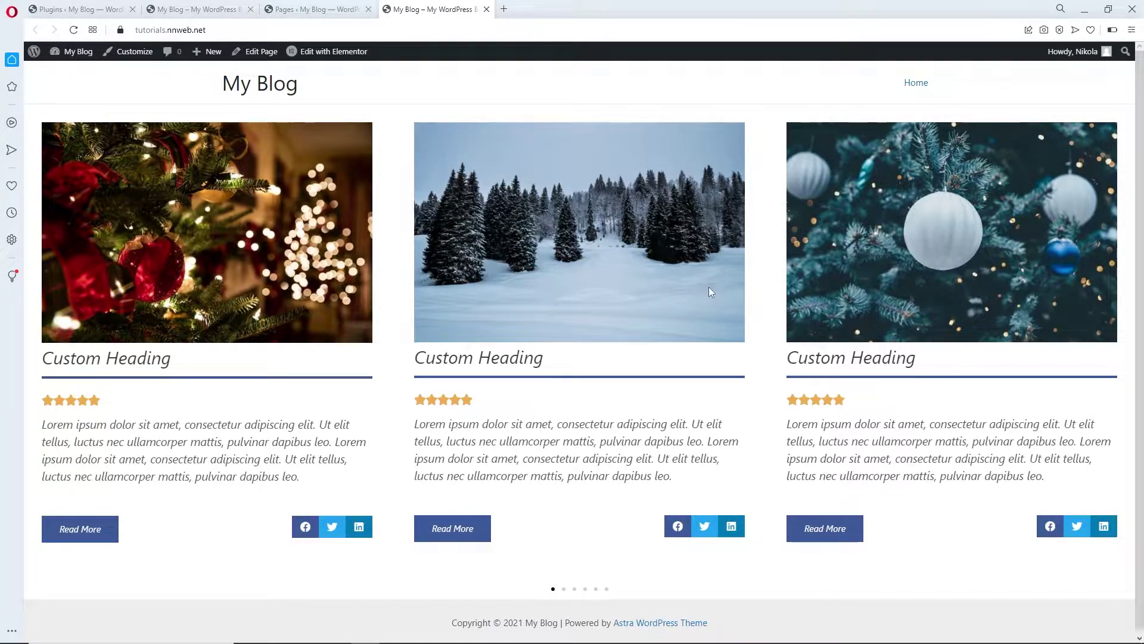
Step: Slide the carousel to later cards, then inspect a card's text in developer tools
{"action": "left_click_drag", "start_coordinate": [700, 287], "coordinate": [496, 276]}
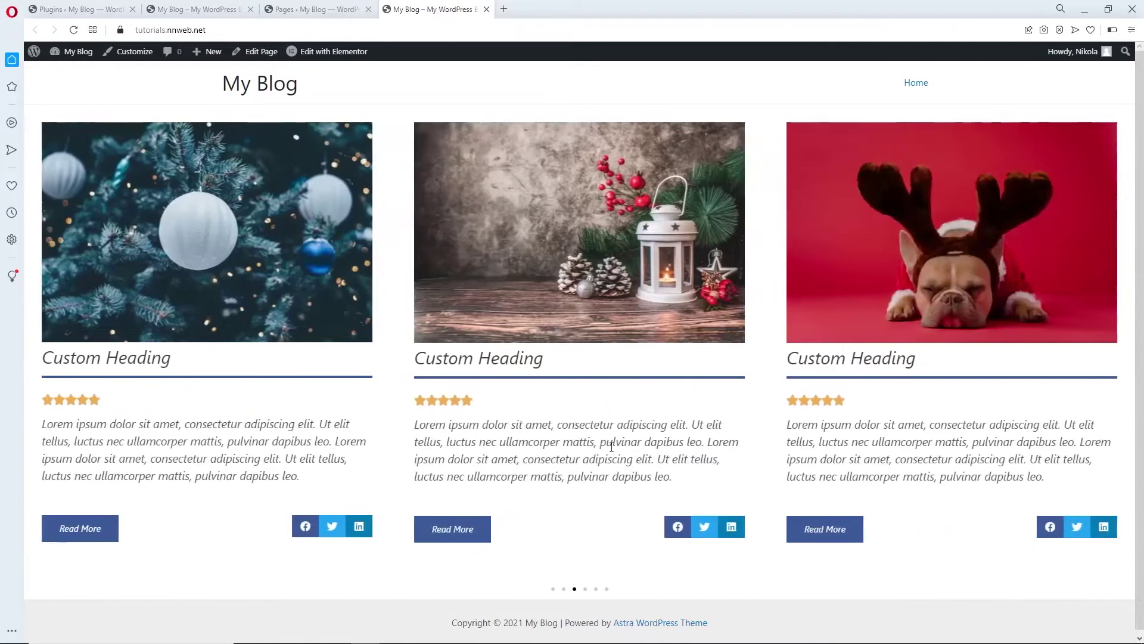
{"action": "right_click", "coordinate": [661, 472]}
{"action": "left_click", "coordinate": [722, 463]}
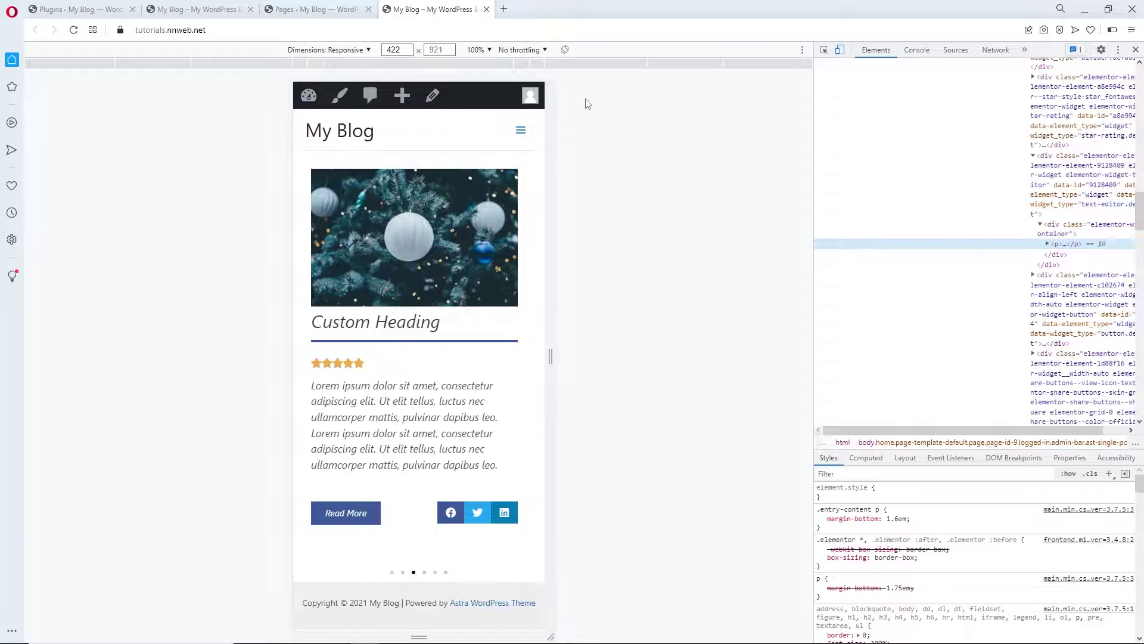
Step: Preview the carousel at 768, 425, 1024 and 1440px, then close DevTools and show Plugins
{"action": "left_click", "coordinate": [565, 64]}
{"action": "left_click", "coordinate": [537, 64]}
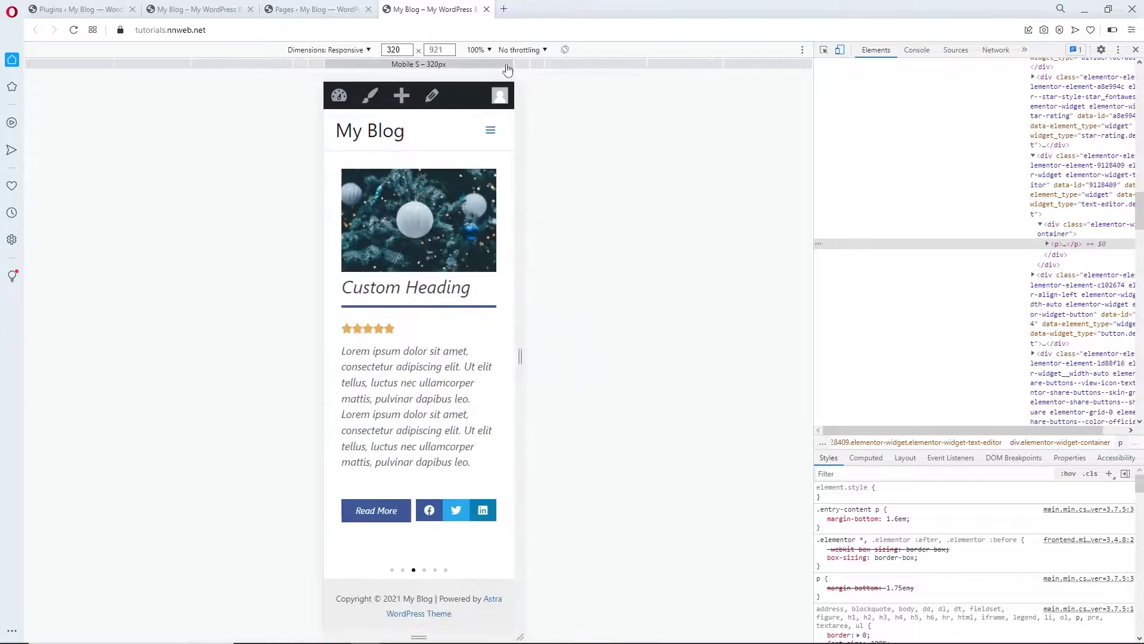
{"action": "left_click", "coordinate": [595, 65]}
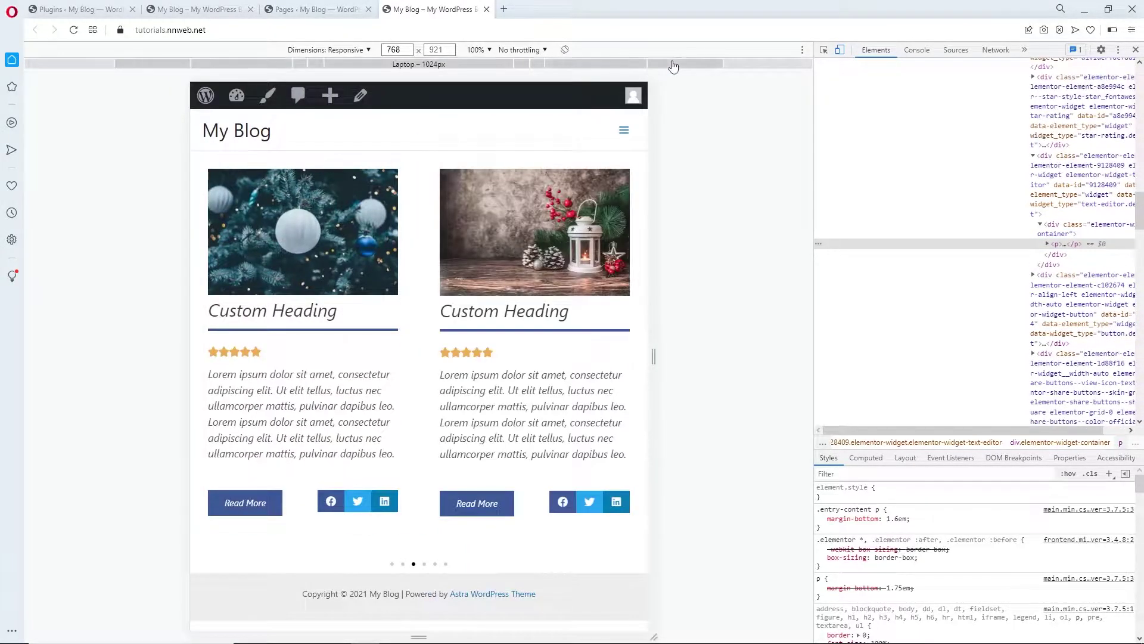
{"action": "left_click", "coordinate": [671, 65]}
{"action": "left_click", "coordinate": [748, 65]}
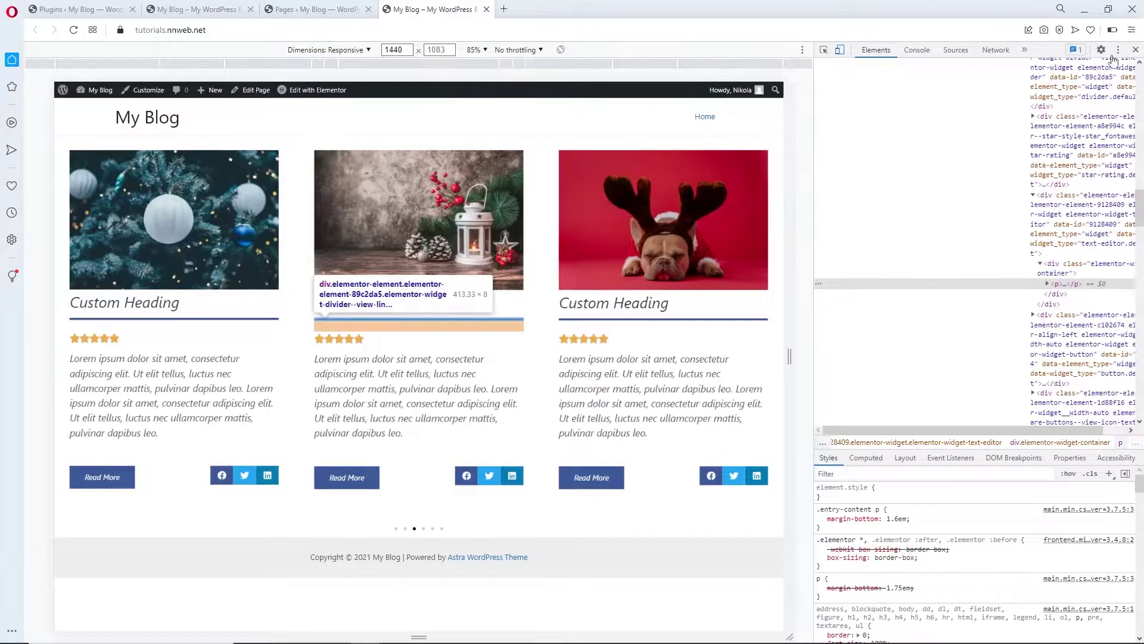
{"action": "left_click", "coordinate": [1134, 50]}
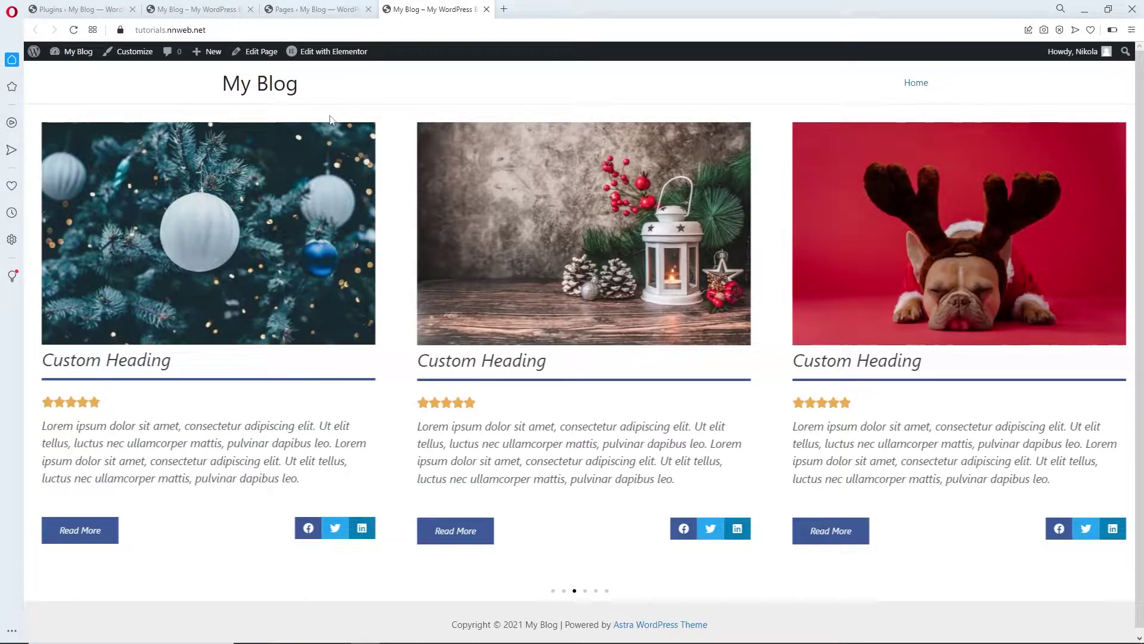
{"action": "key", "text": "ctrl+Tab"}
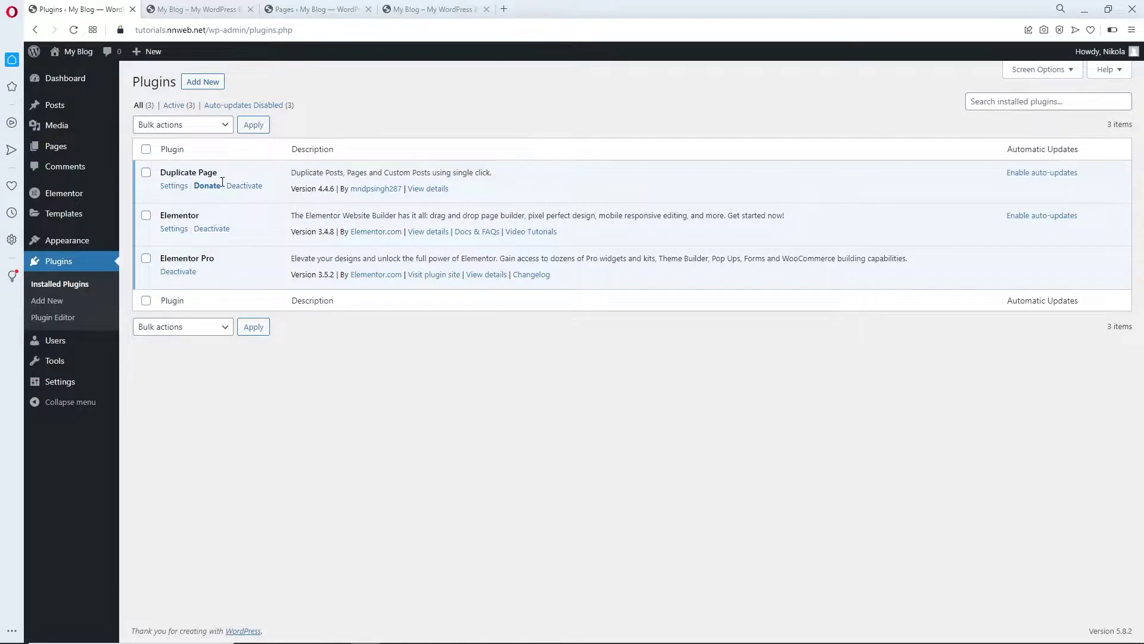
Step: Open Home with Elementor in a new tab from Pages, closing the extra front-page tab
{"action": "left_click", "coordinate": [429, 9]}
{"action": "left_click", "coordinate": [313, 9]}
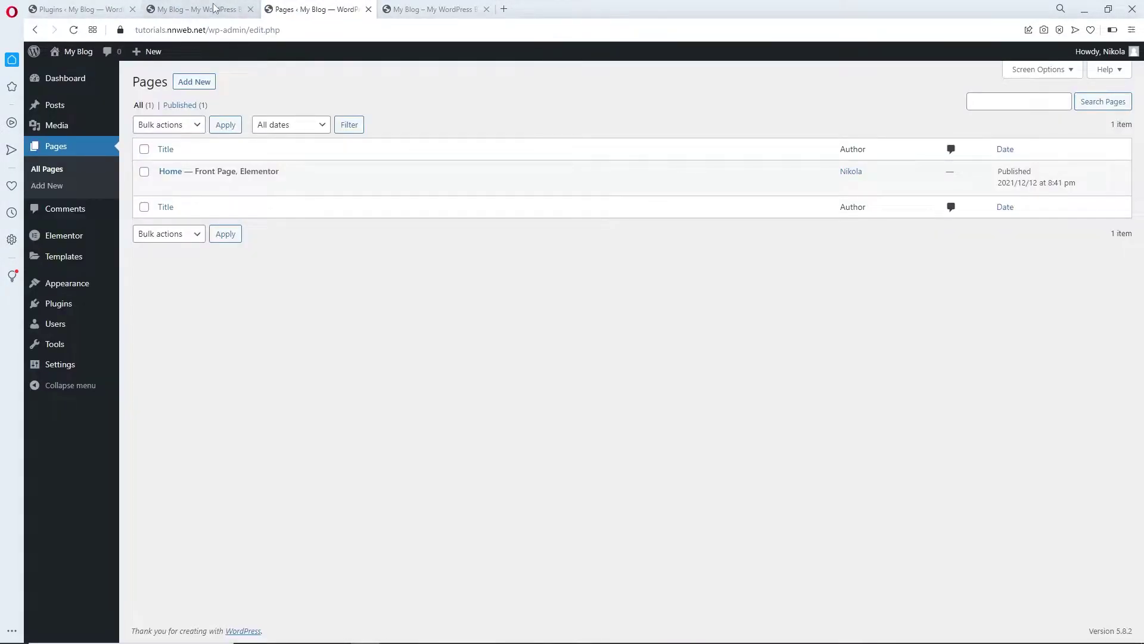
{"action": "mouse_move", "coordinate": [280, 174]}
{"action": "middle_click", "coordinate": [344, 186]}
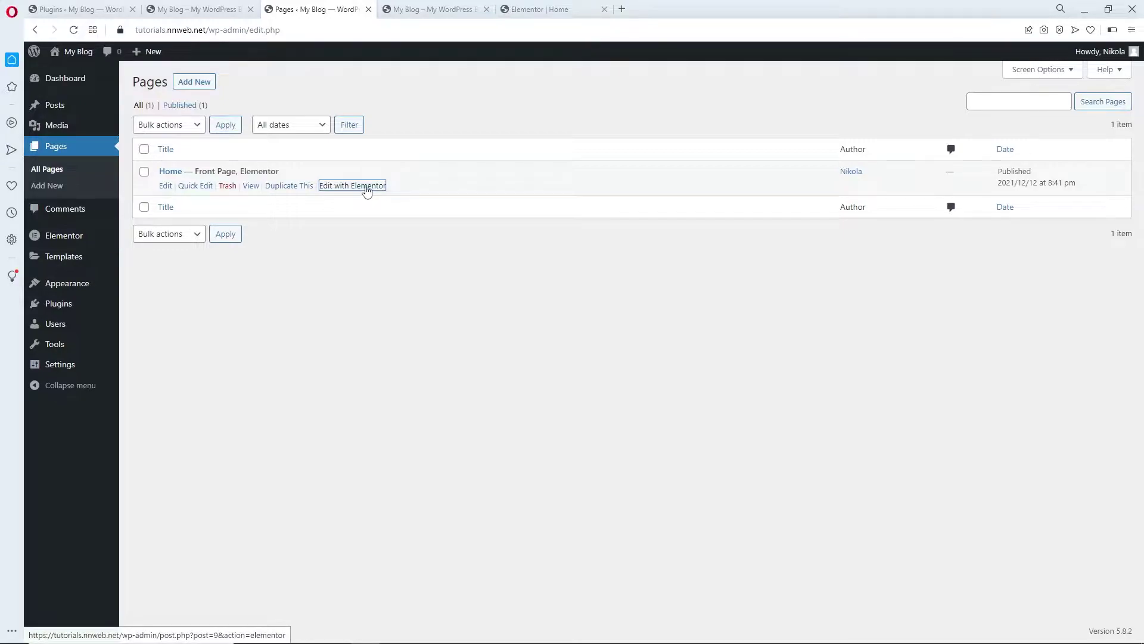
{"action": "middle_click", "coordinate": [450, 11]}
{"action": "left_click", "coordinate": [450, 11]}
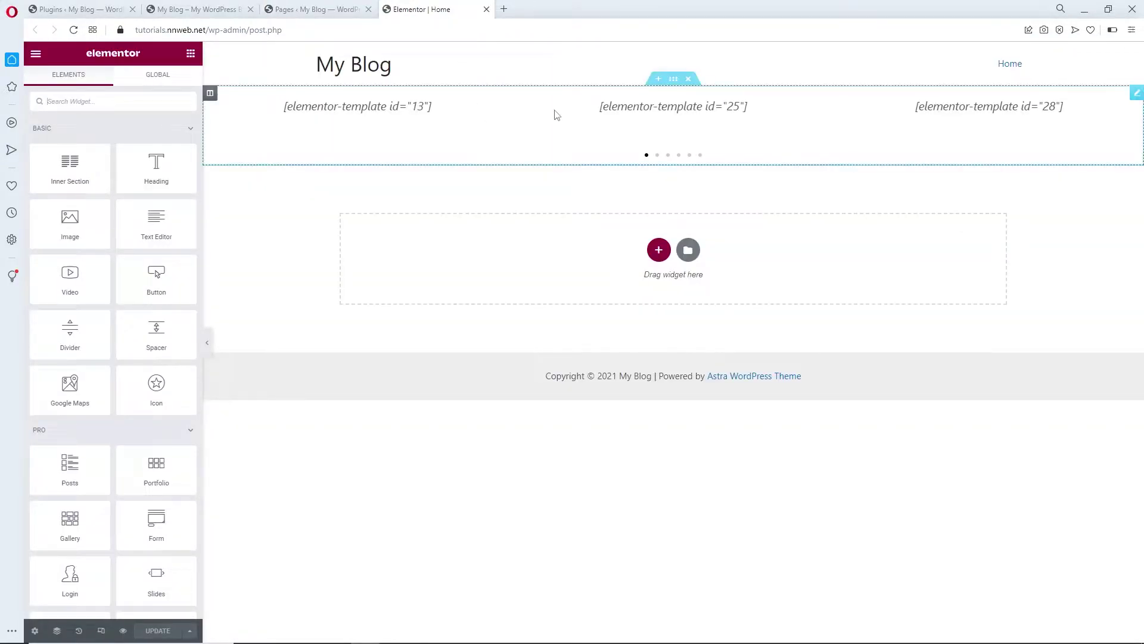
Step: Review the Testimonial Carousel widget's six template slides, then return to the live home page
{"action": "left_click", "coordinate": [509, 105]}
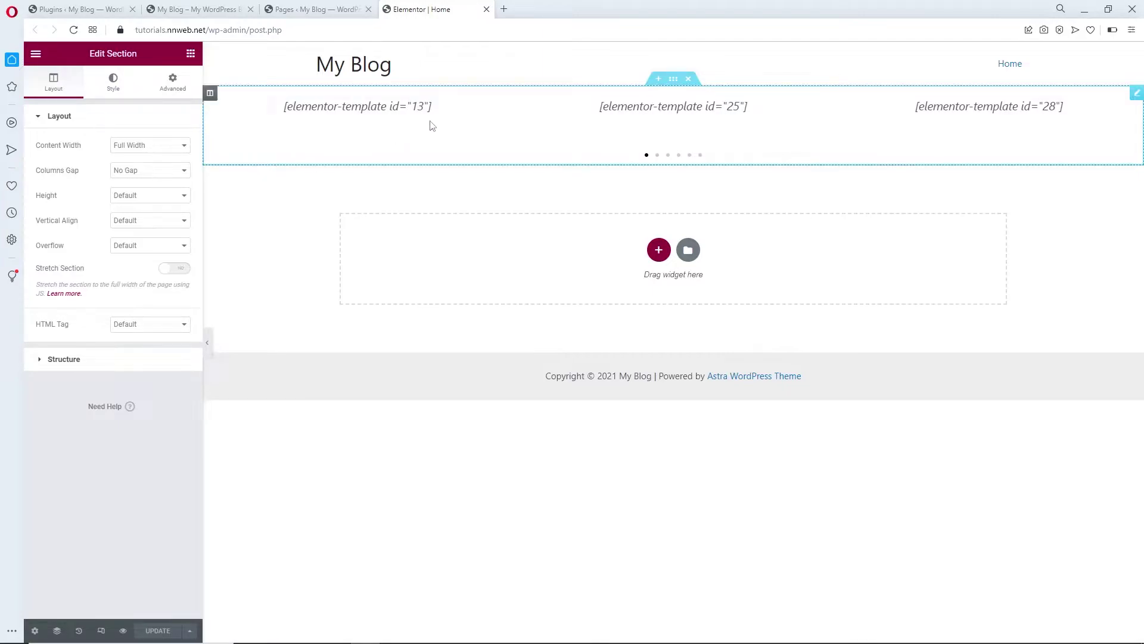
{"action": "left_click", "coordinate": [873, 107]}
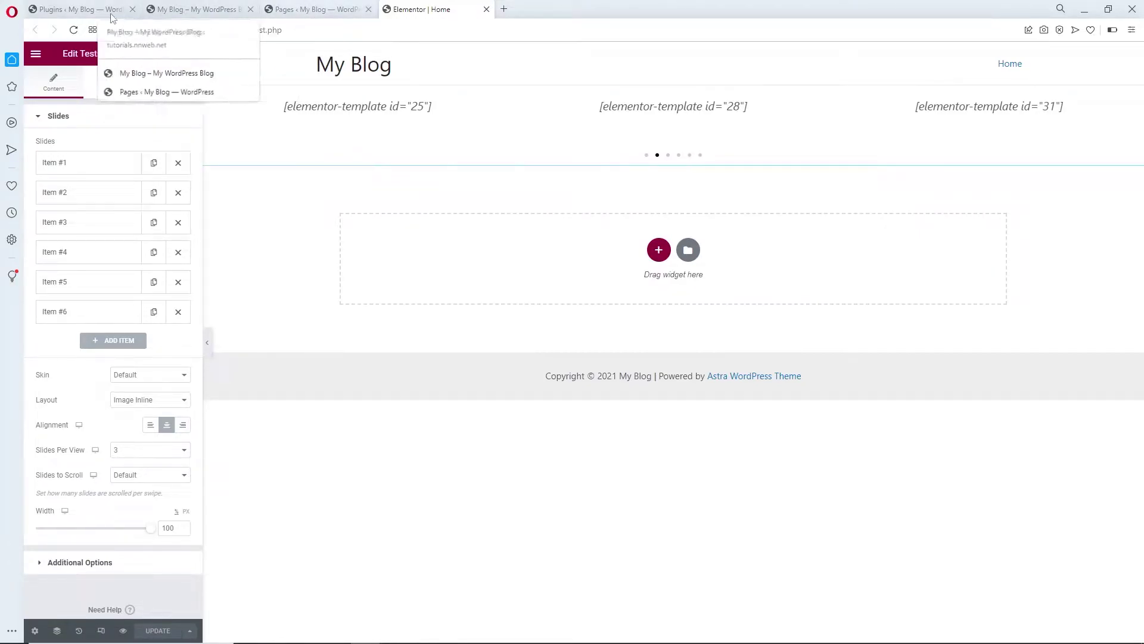
{"action": "left_click", "coordinate": [187, 11]}
Step: Go to the Dashboard and open Templates > Saved Templates
{"action": "mouse_move", "coordinate": [71, 52]}
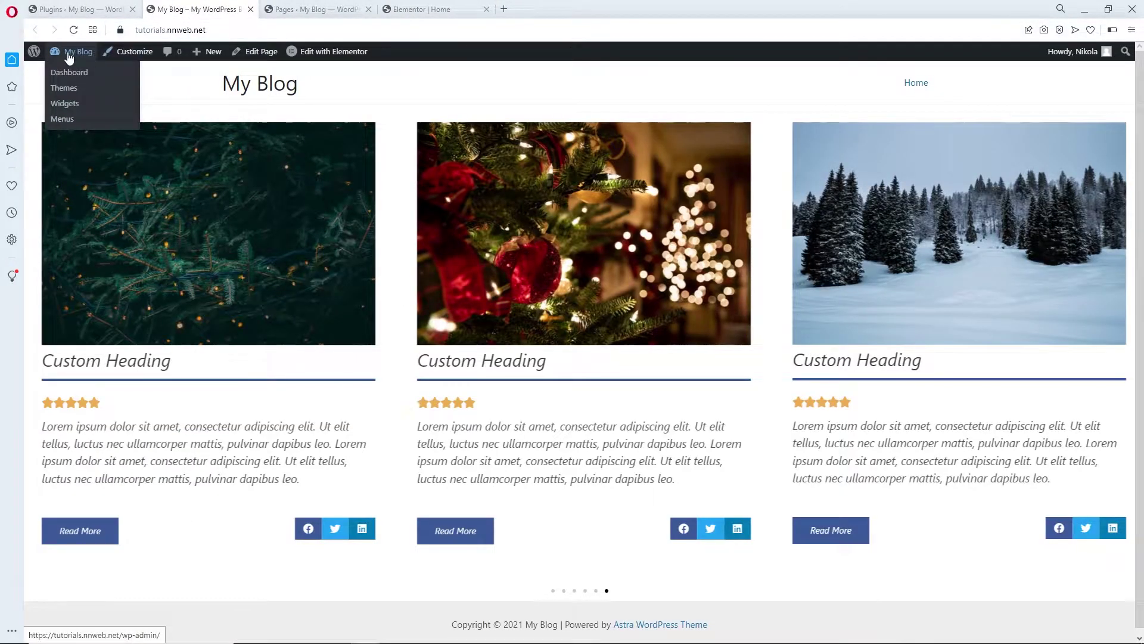
{"action": "left_click", "coordinate": [69, 72]}
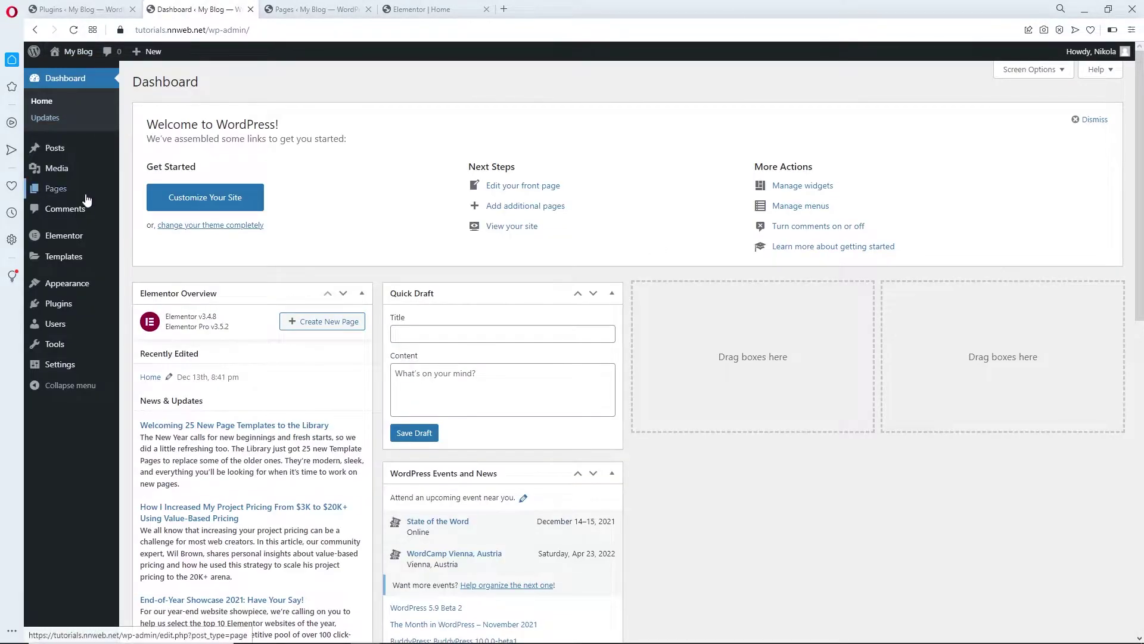
{"action": "mouse_move", "coordinate": [53, 236]}
{"action": "mouse_move", "coordinate": [65, 256]}
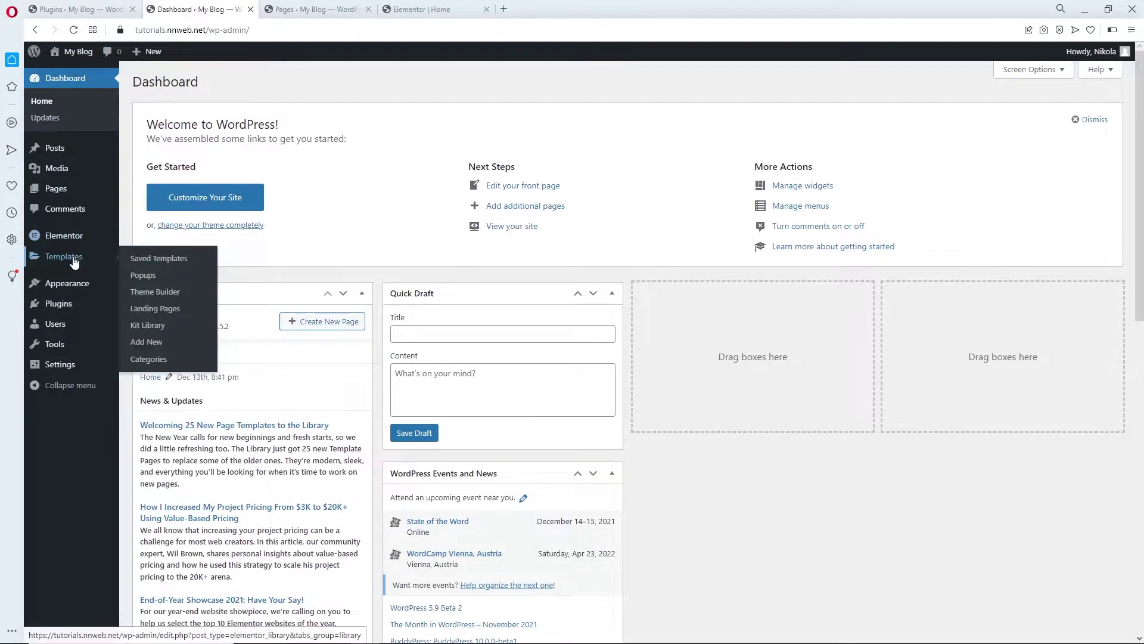
{"action": "left_click", "coordinate": [138, 260]}
Step: Open the Position 1 saved template in Elementor
{"action": "mouse_move", "coordinate": [272, 403]}
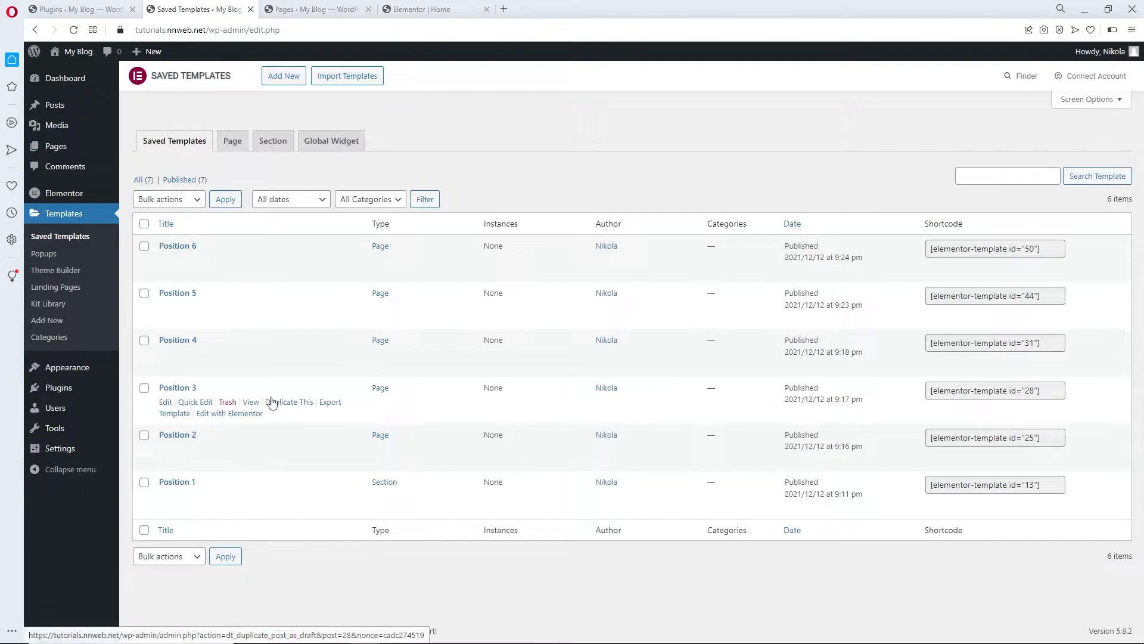
{"action": "mouse_move", "coordinate": [223, 485]}
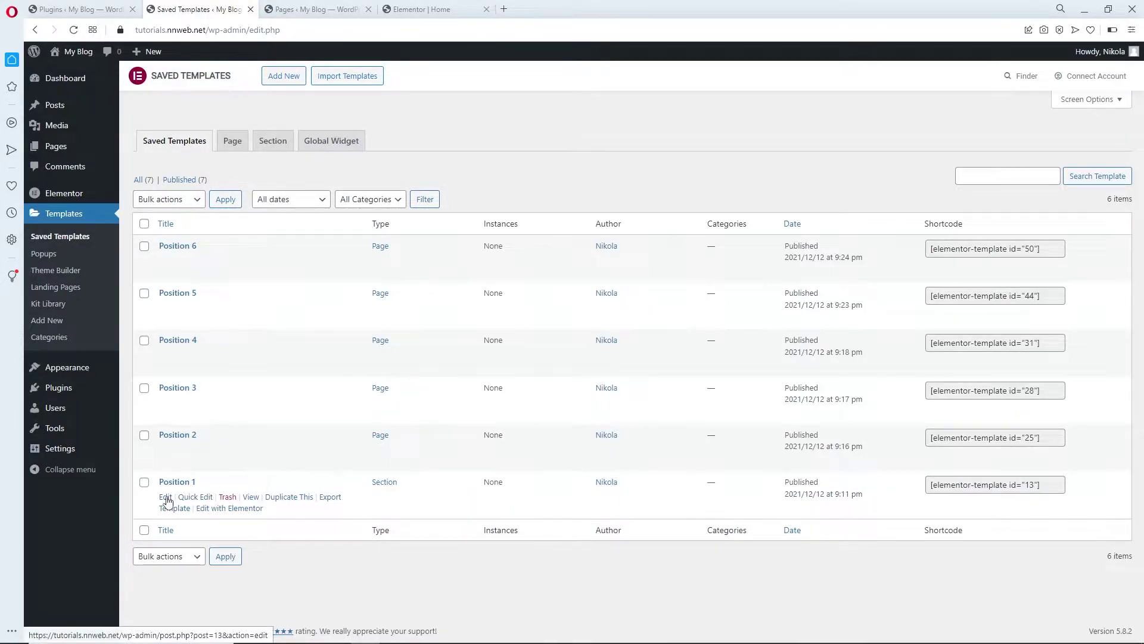
{"action": "left_click", "coordinate": [224, 509]}
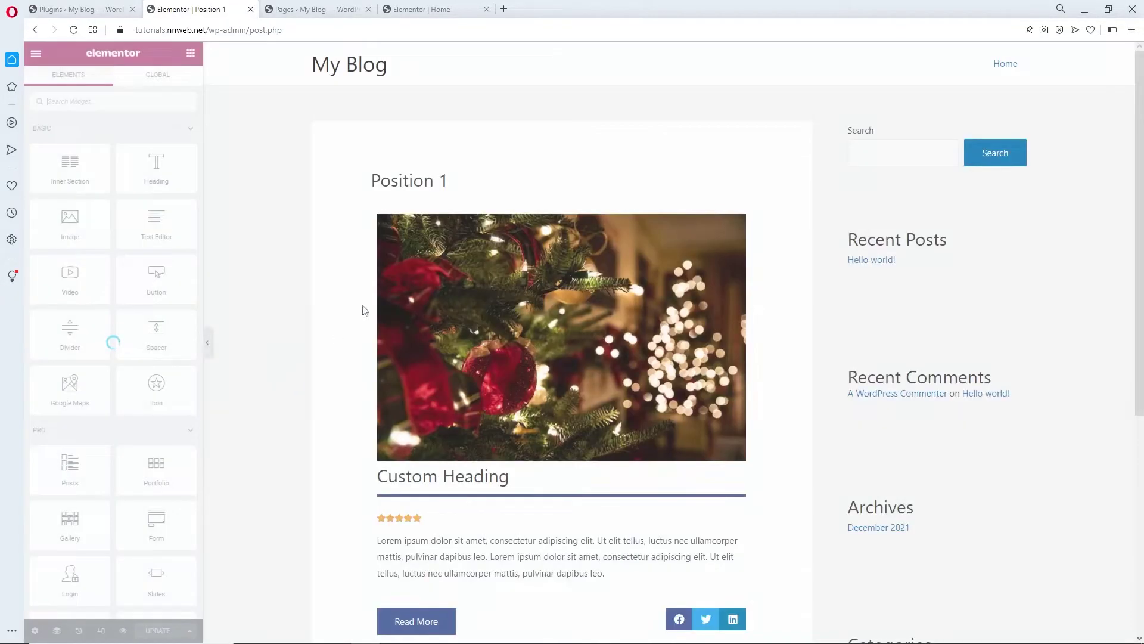
Step: Go through the Position 1 card's divider, star rating, text and share buttons settings
{"action": "scroll", "coordinate": [428, 284], "scroll_direction": "down", "scroll_amount": 2}
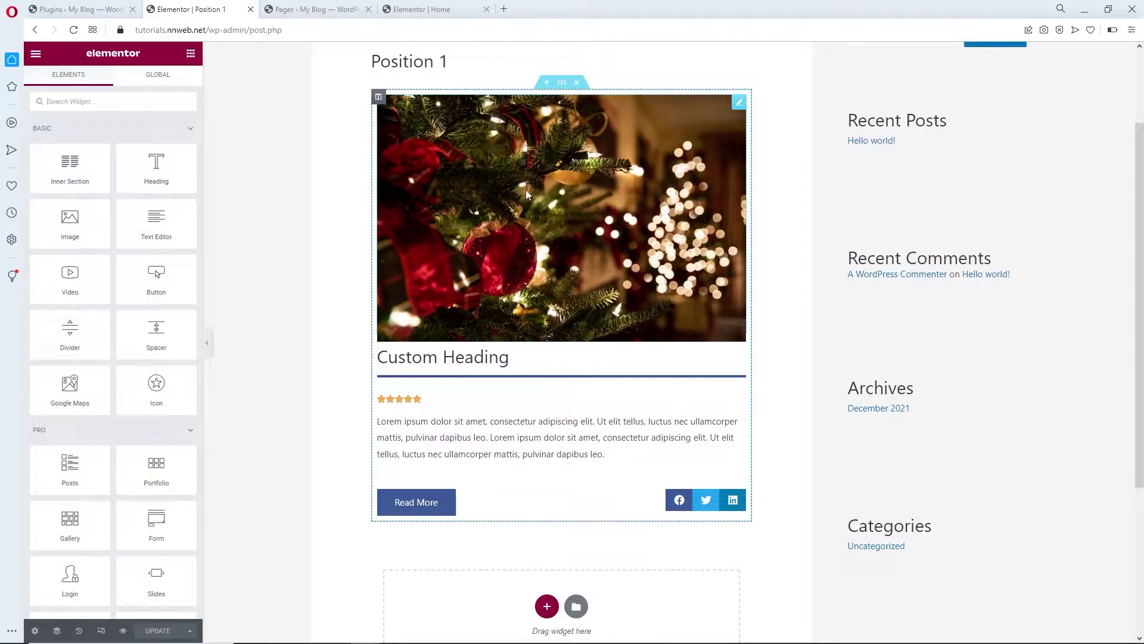
{"action": "left_click", "coordinate": [475, 377]}
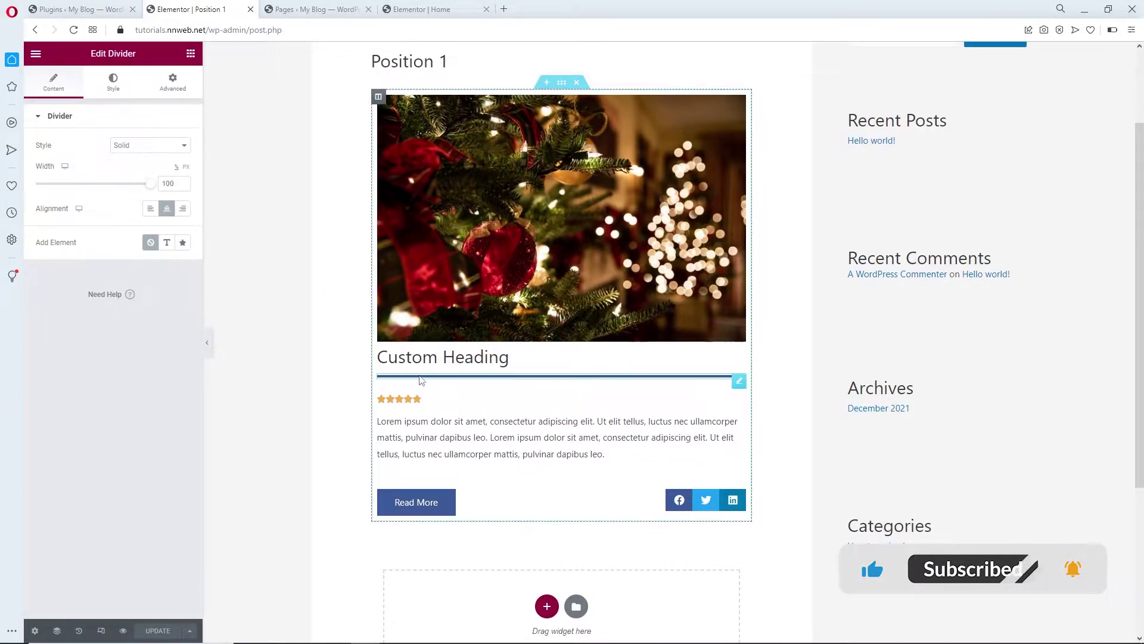
{"action": "left_click", "coordinate": [415, 403]}
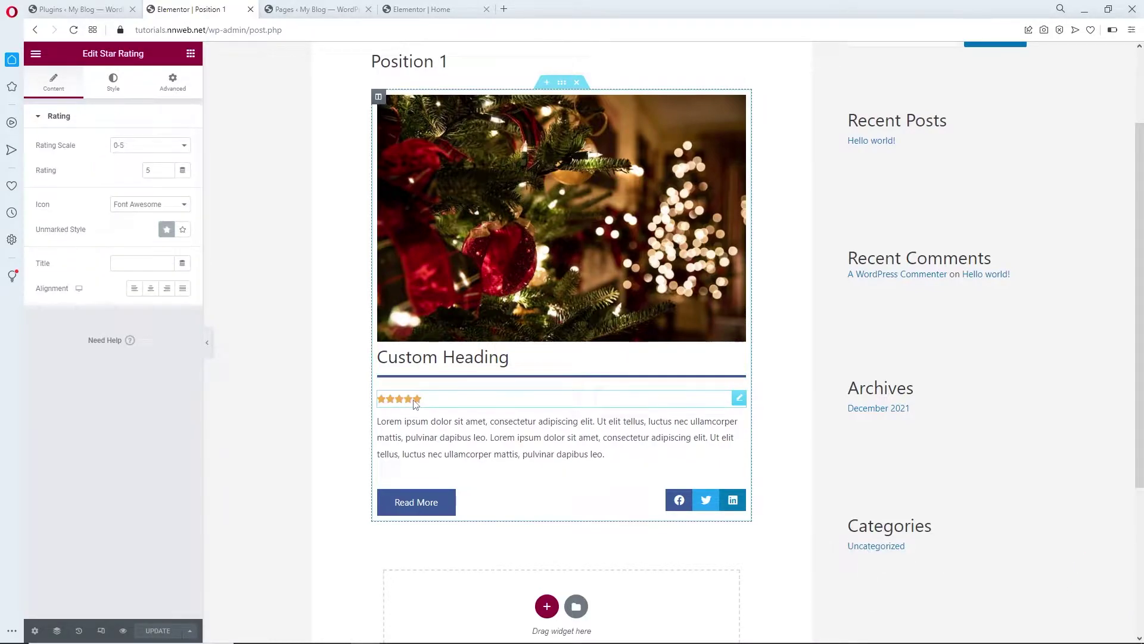
{"action": "left_click", "coordinate": [441, 435]}
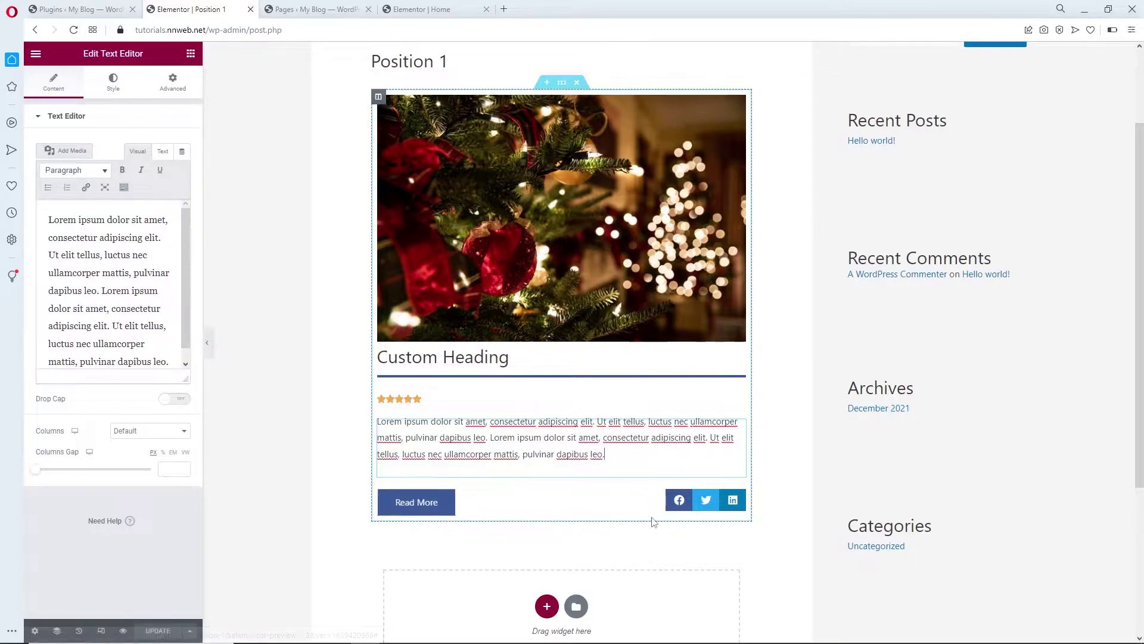
{"action": "left_click", "coordinate": [697, 508]}
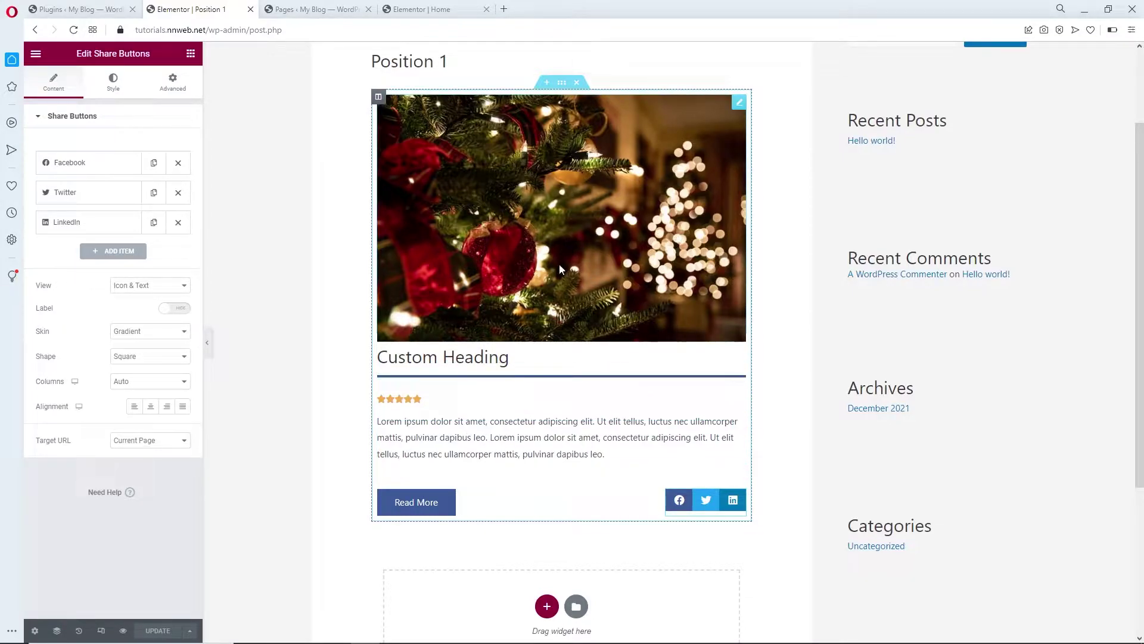
{"action": "left_click", "coordinate": [450, 501]}
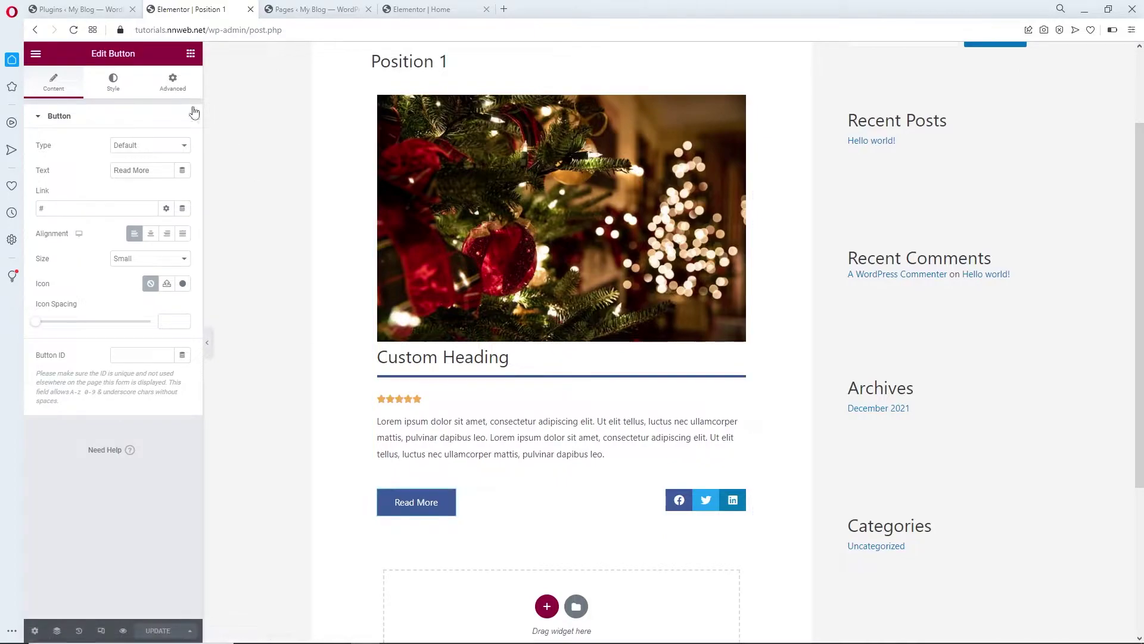
{"action": "left_click", "coordinate": [182, 91]}
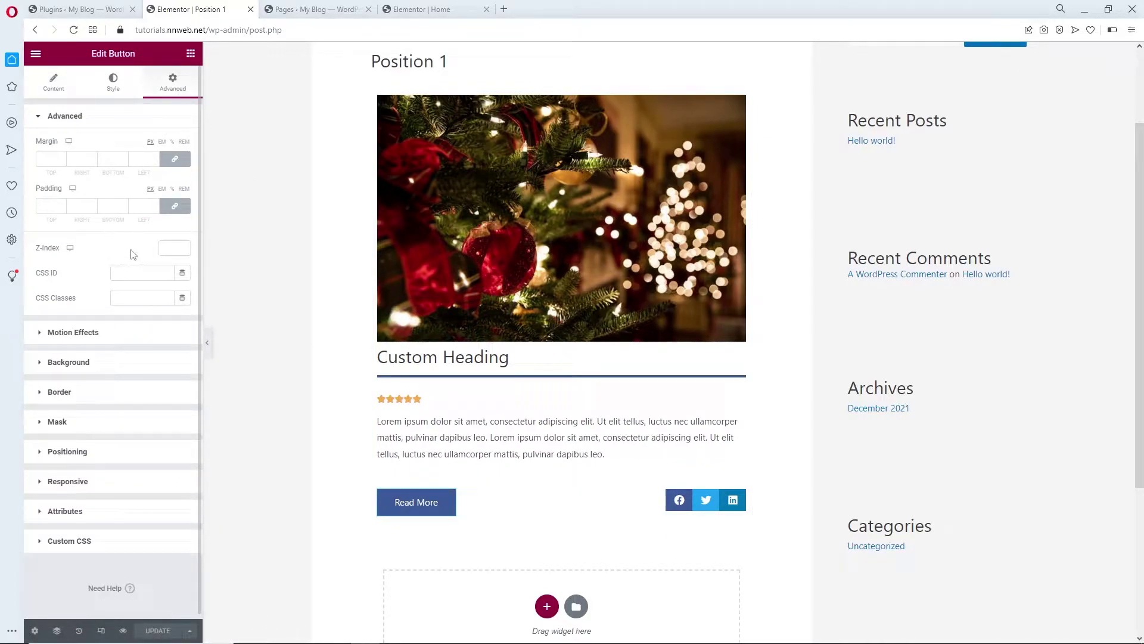
{"action": "left_click", "coordinate": [115, 452]}
{"action": "left_click", "coordinate": [146, 294]}
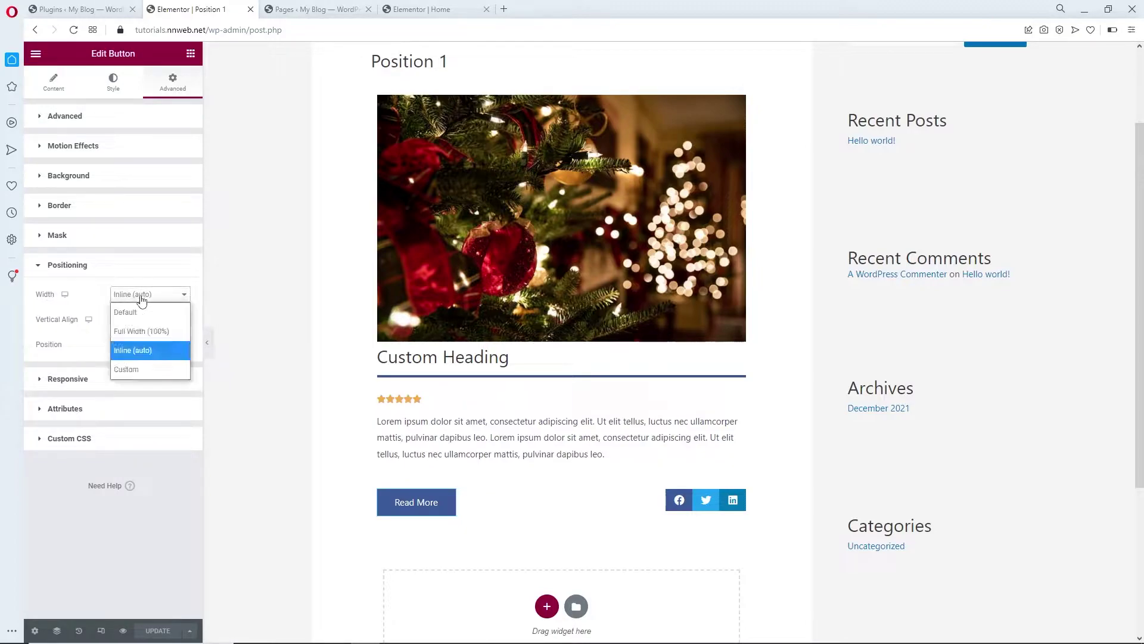
{"action": "left_click", "coordinate": [143, 350]}
{"action": "left_click", "coordinate": [151, 298]}
{"action": "left_click", "coordinate": [151, 311]}
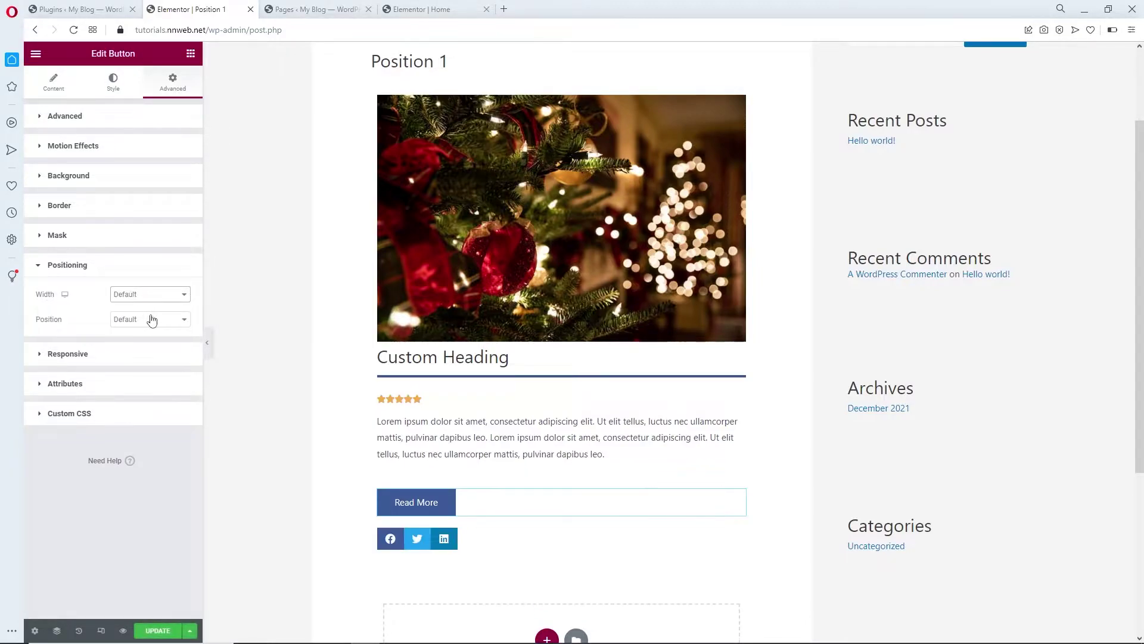
{"action": "left_click", "coordinate": [154, 298]}
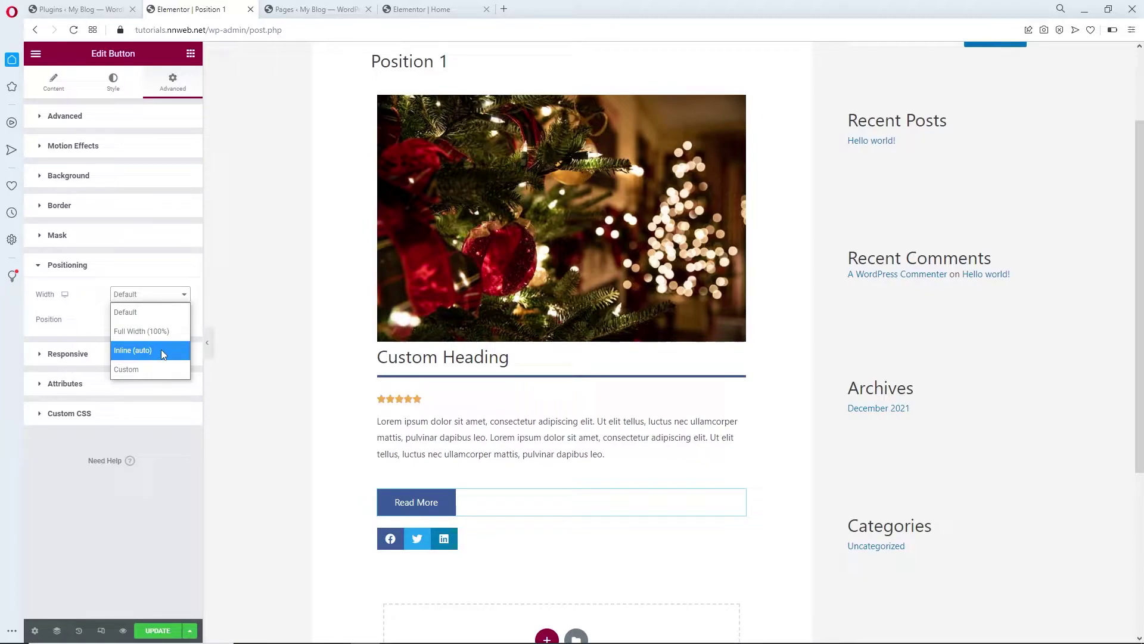
{"action": "left_click", "coordinate": [161, 349]}
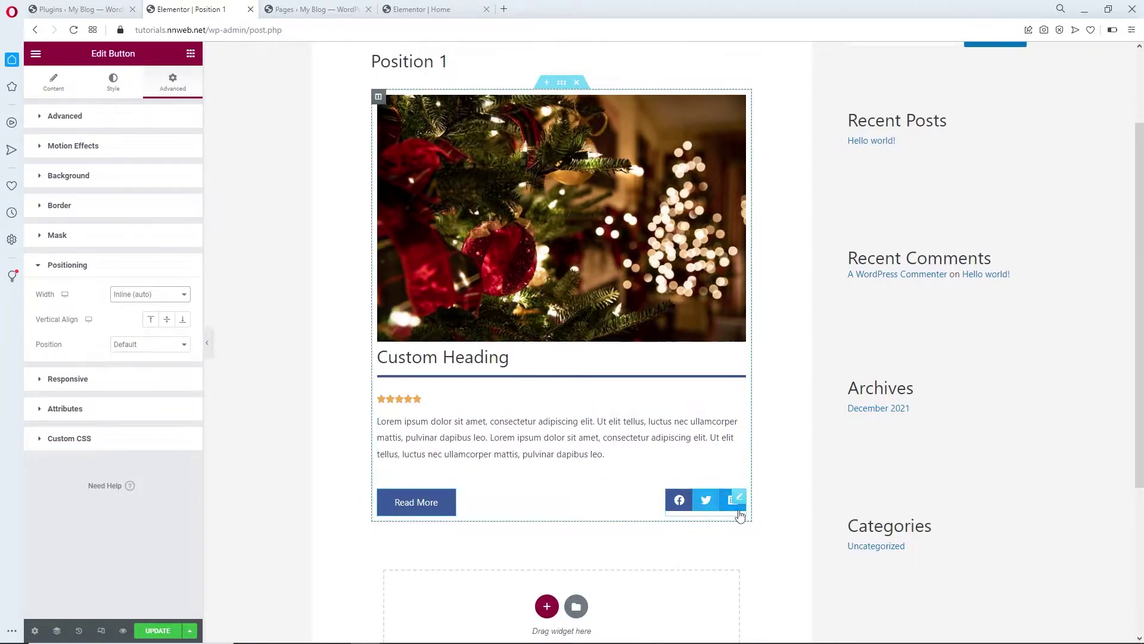
{"action": "left_click", "coordinate": [738, 498]}
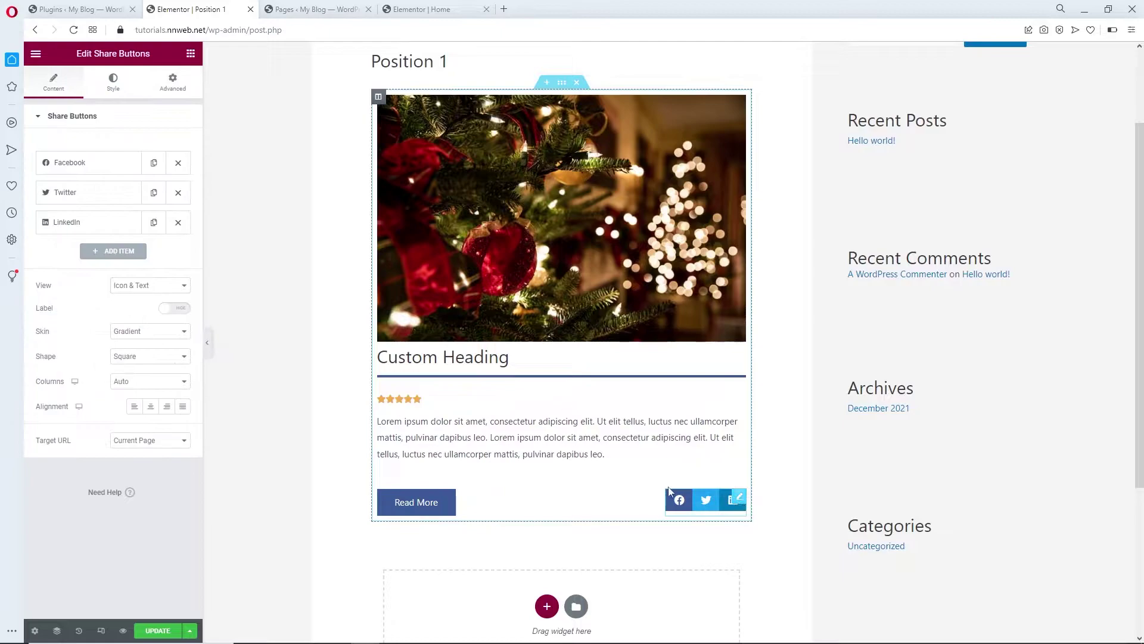
{"action": "left_click", "coordinate": [173, 83]}
{"action": "left_click", "coordinate": [122, 449]}
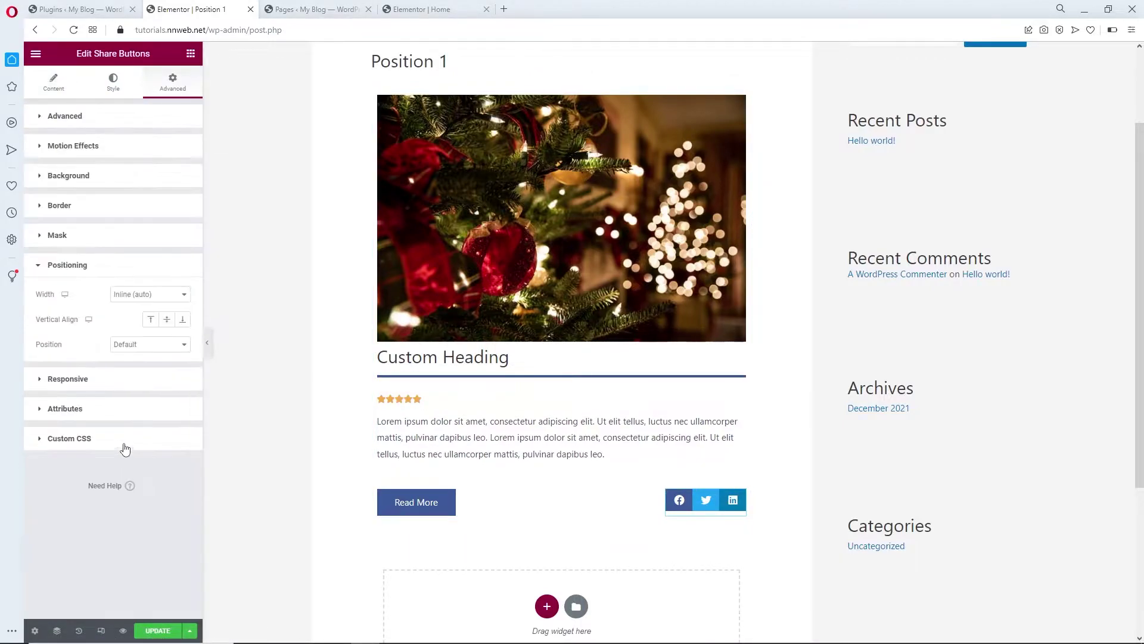
{"action": "left_click", "coordinate": [173, 303]}
{"action": "left_click", "coordinate": [171, 315]}
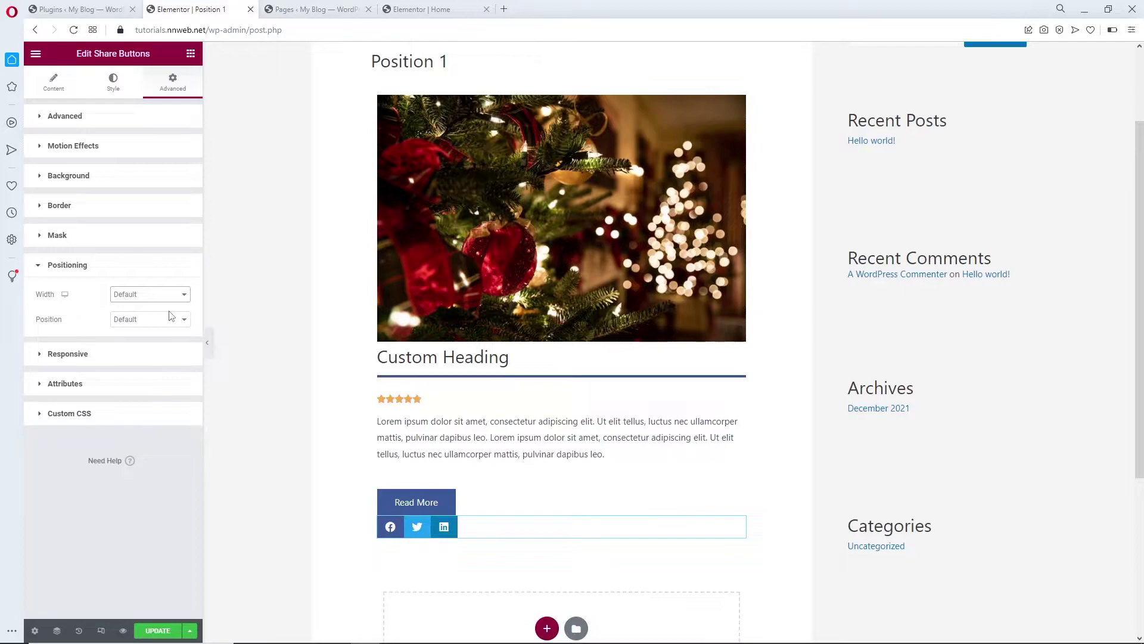
{"action": "left_click", "coordinate": [169, 299]}
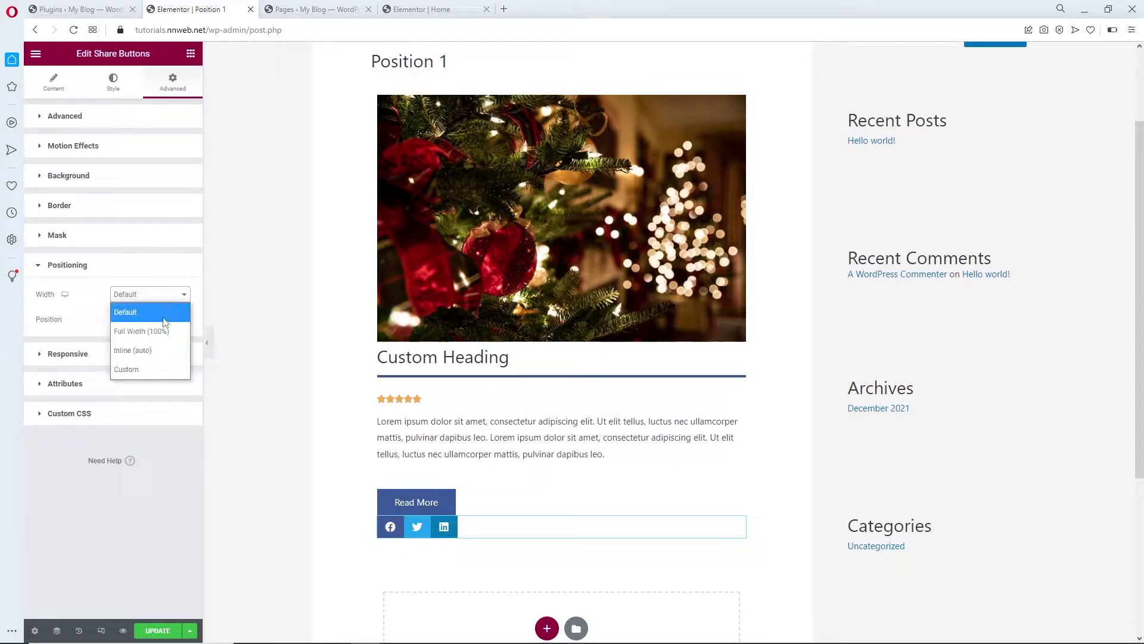
{"action": "left_click", "coordinate": [164, 351]}
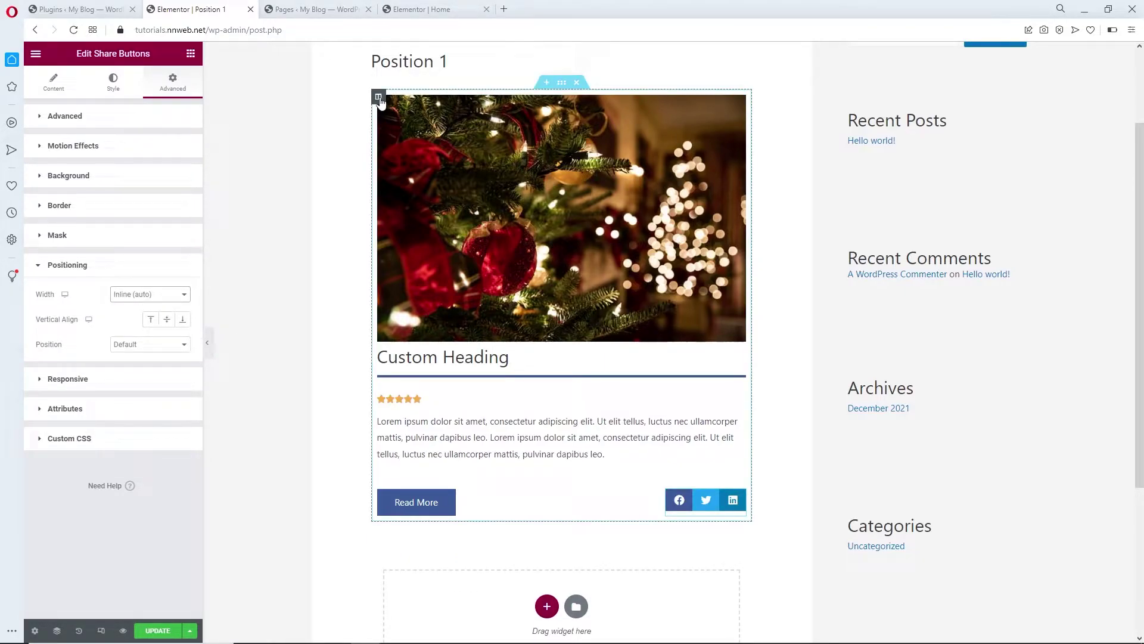
Step: Keep the card column's Horizontal Align at Space Between
{"action": "left_click", "coordinate": [378, 99]}
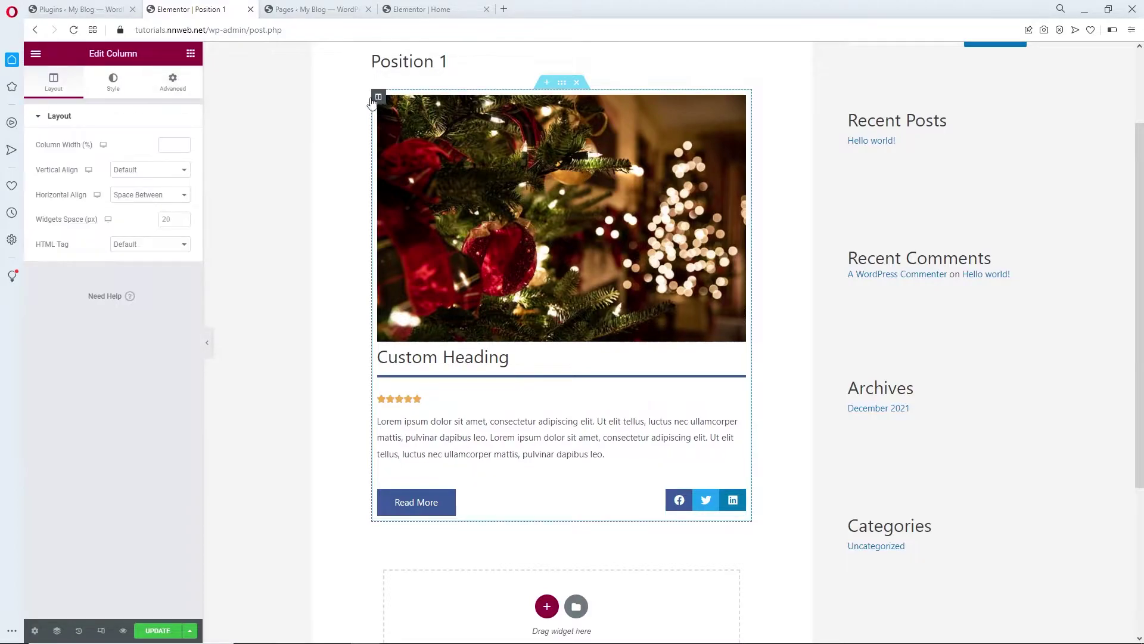
{"action": "left_click", "coordinate": [154, 203]}
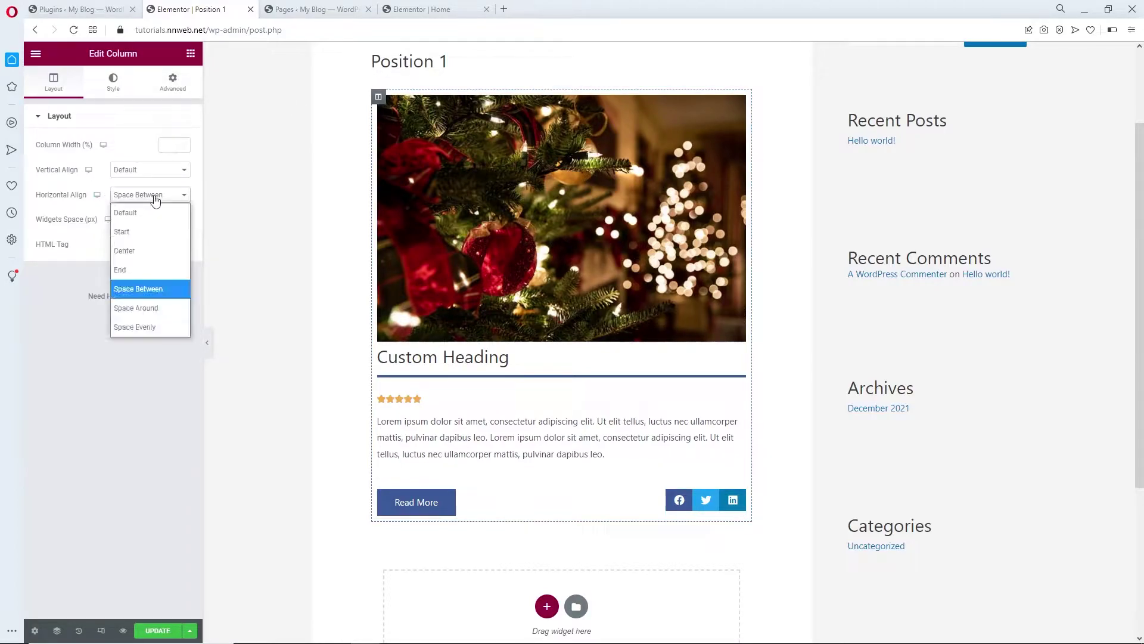
{"action": "left_click", "coordinate": [150, 288]}
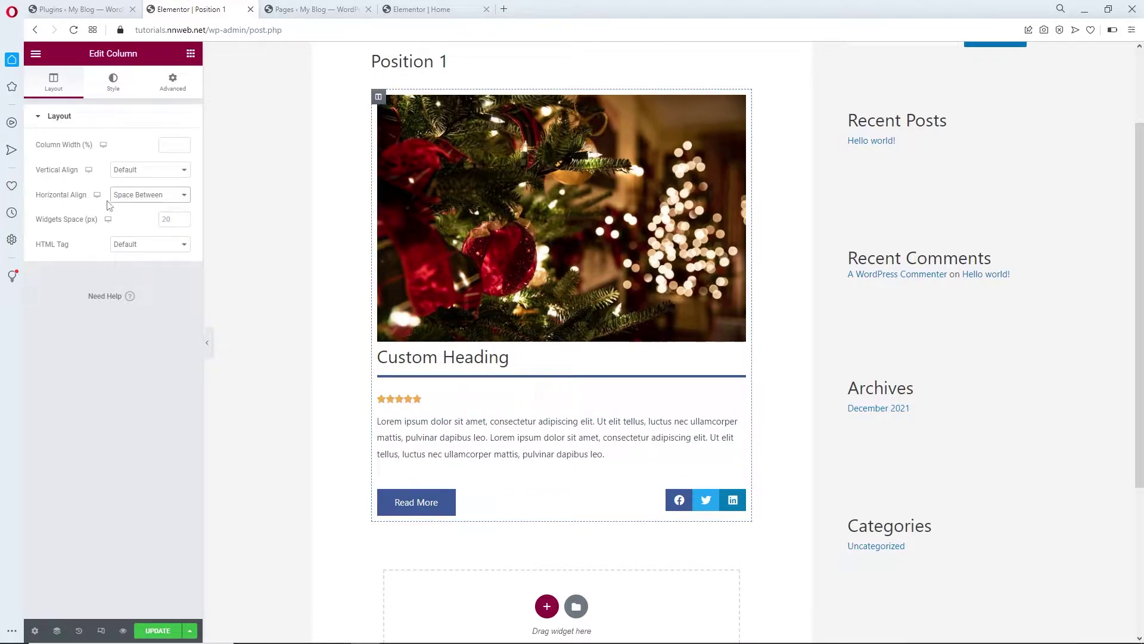
{"action": "left_click", "coordinate": [138, 196]}
{"action": "left_click", "coordinate": [139, 196]}
Step: Save the Position 1 template and exit to the WordPress dashboard
{"action": "left_click", "coordinate": [167, 625]}
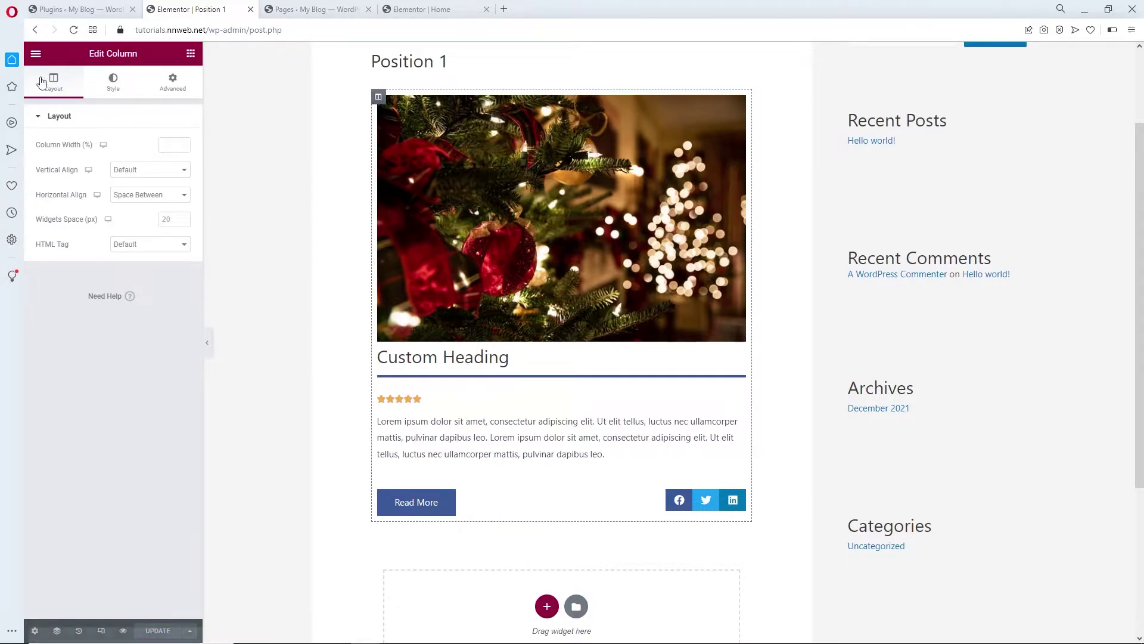
{"action": "left_click", "coordinate": [36, 54]}
{"action": "left_click", "coordinate": [113, 253]}
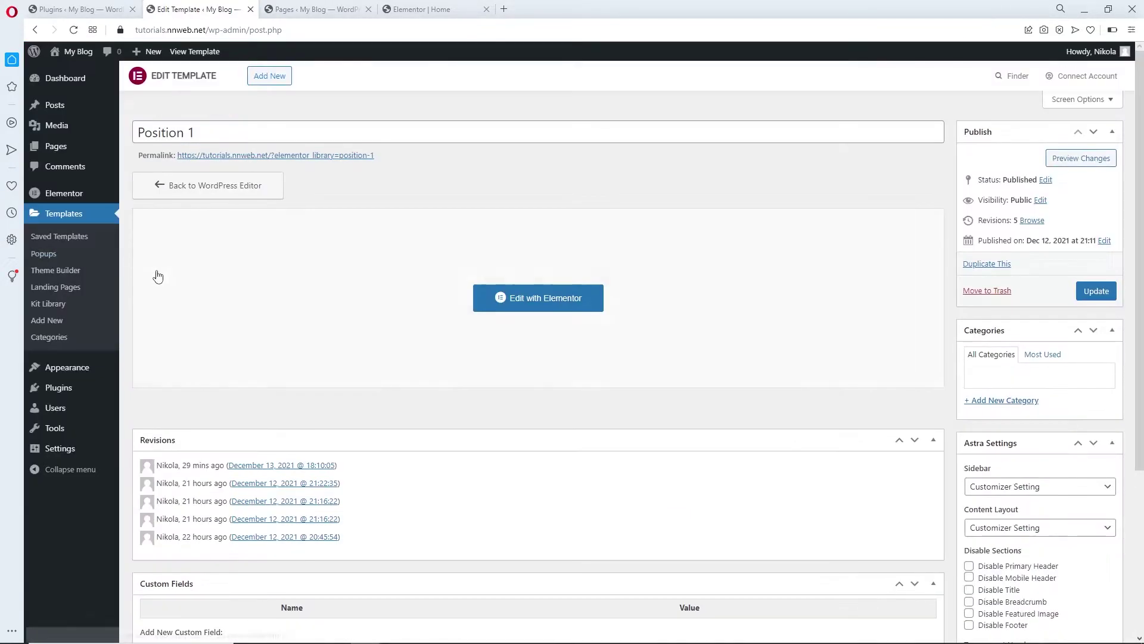
Step: Copy the Position 1 elementor-template shortcode from the Saved Templates list
{"action": "left_click", "coordinate": [64, 215]}
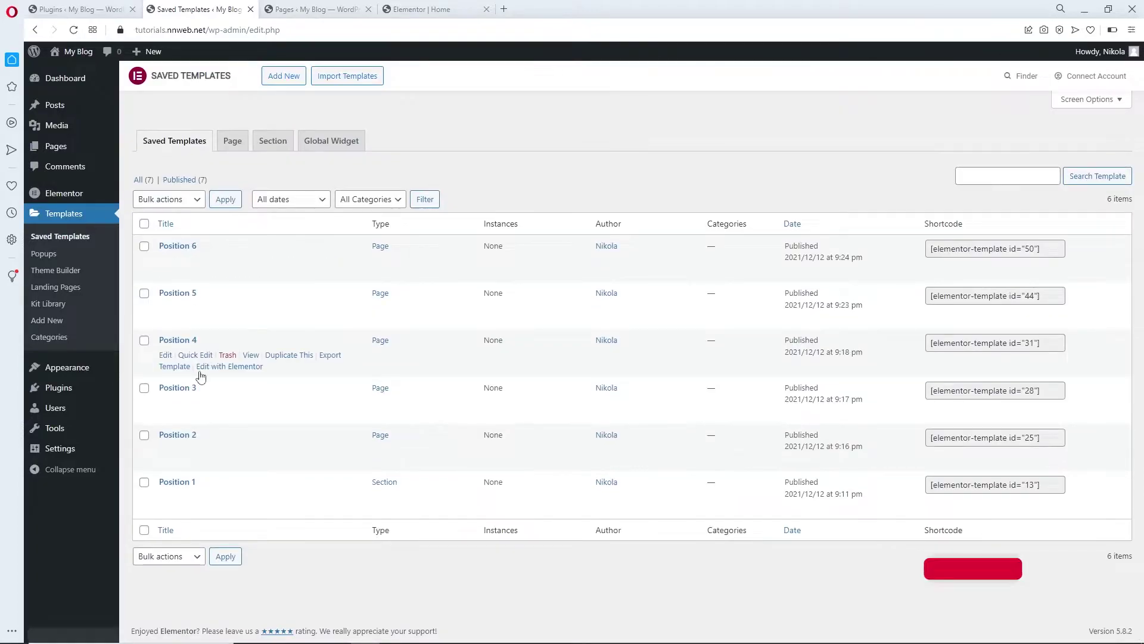
{"action": "left_click", "coordinate": [1013, 484]}
{"action": "right_click", "coordinate": [1013, 484]}
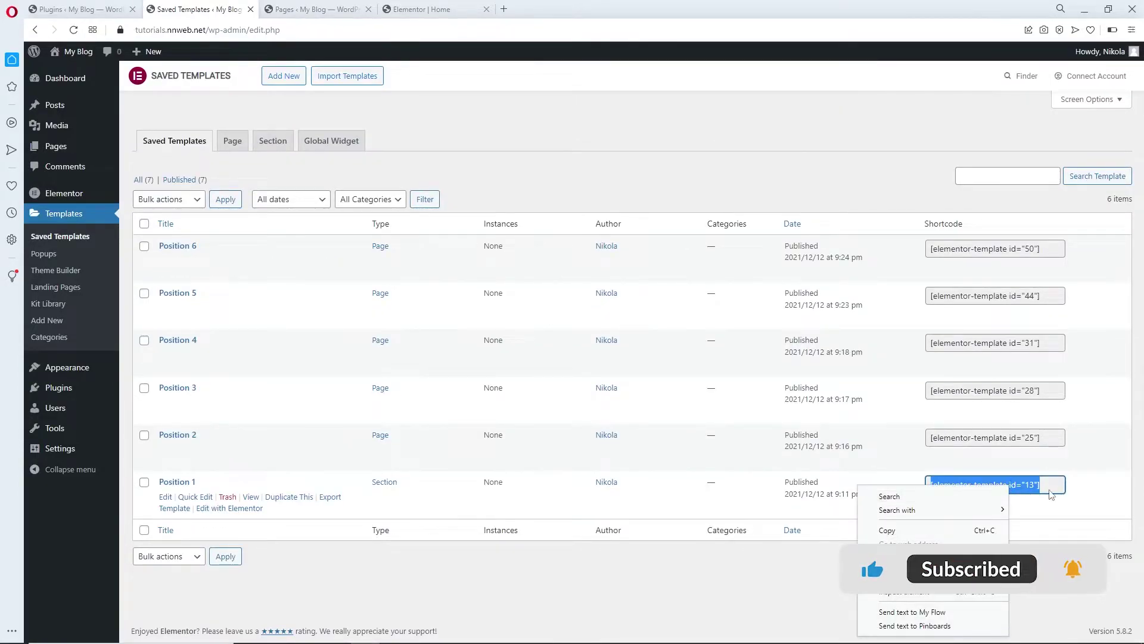
{"action": "left_click", "coordinate": [1054, 489]}
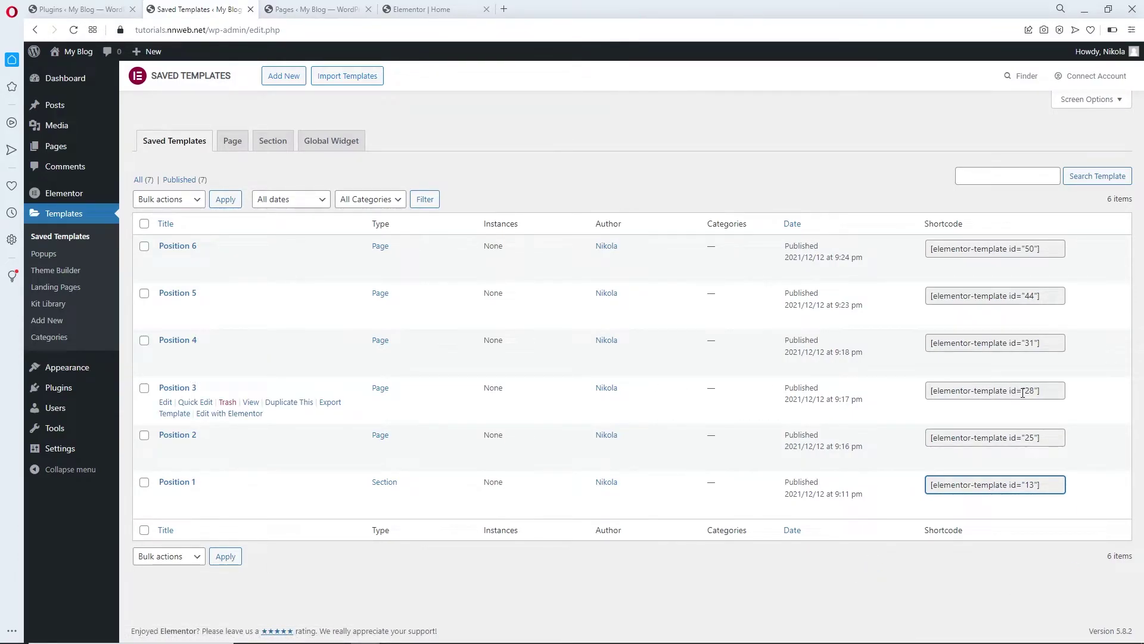
{"action": "left_click", "coordinate": [1015, 441]}
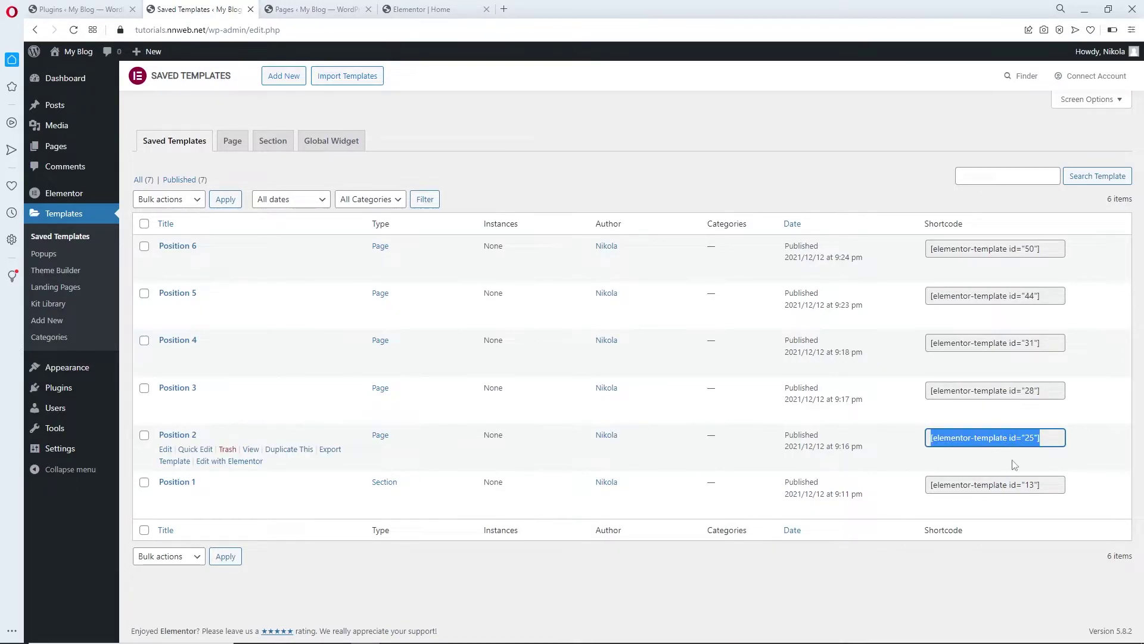
{"action": "left_click", "coordinate": [1016, 484]}
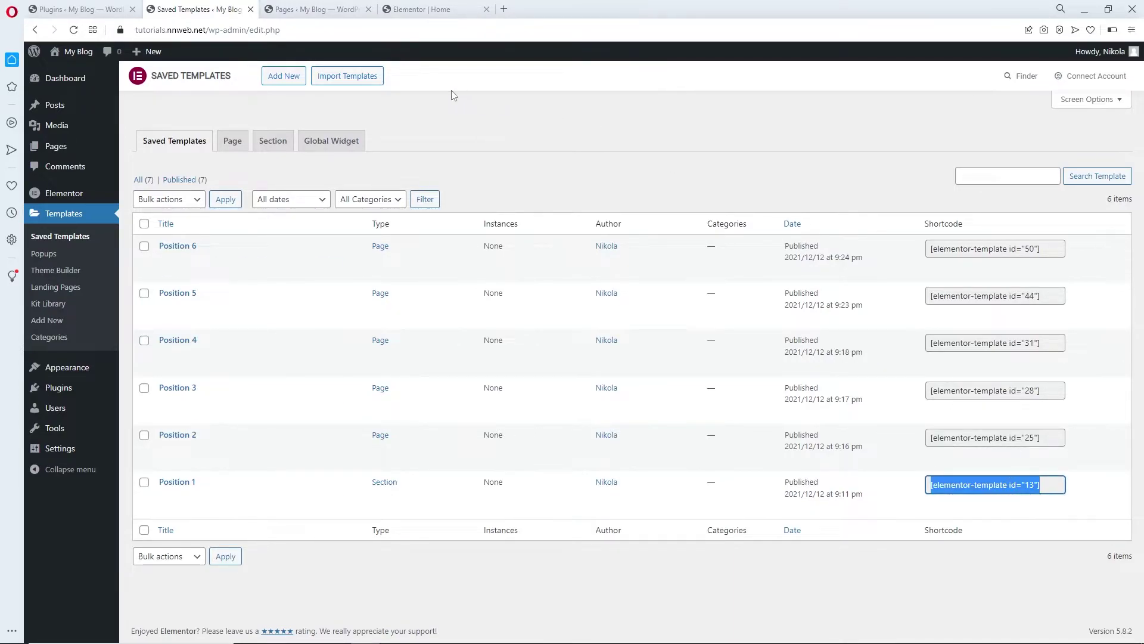
Step: In the Home editor, narrow the carousel Width from 100 to 88 and expand Additional Options
{"action": "left_click", "coordinate": [421, 9]}
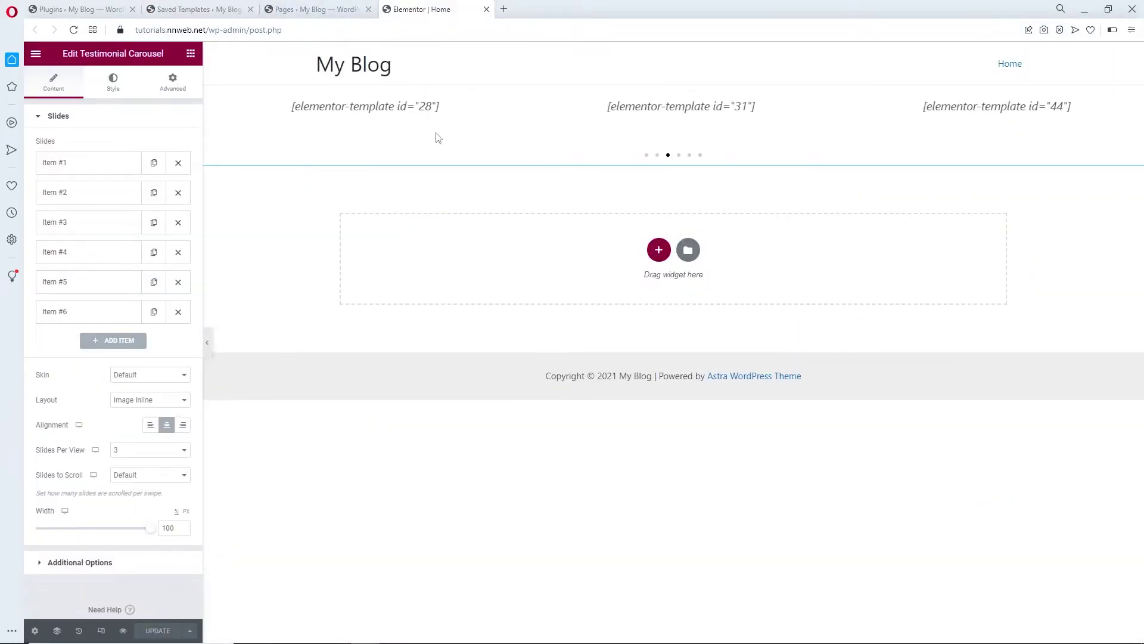
{"action": "left_click", "coordinate": [99, 163]}
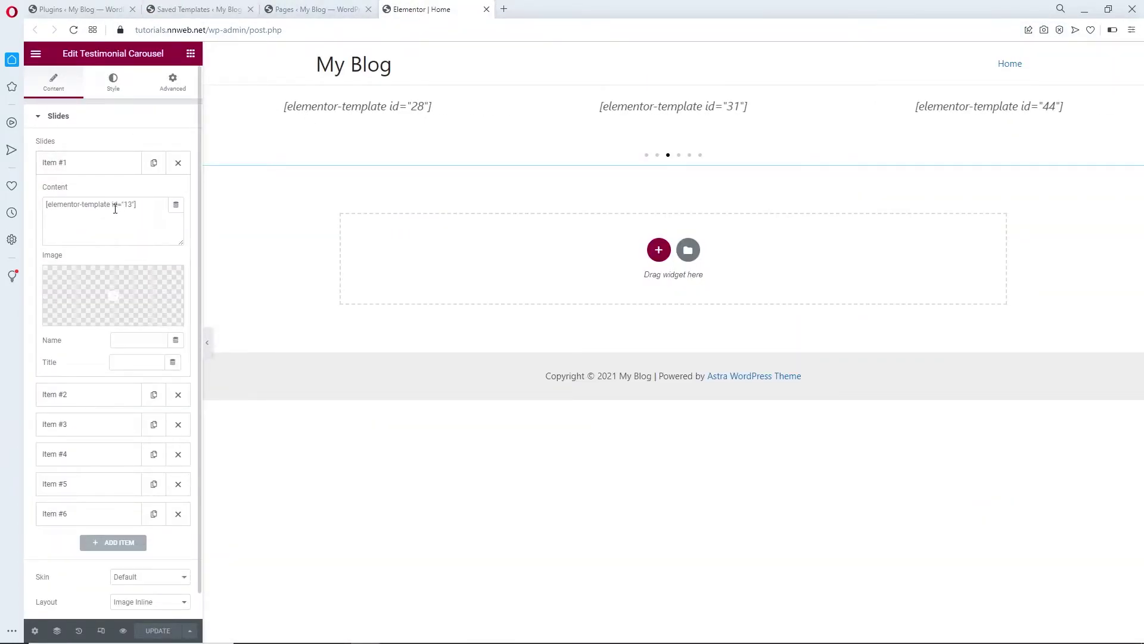
{"action": "left_click", "coordinate": [100, 163]}
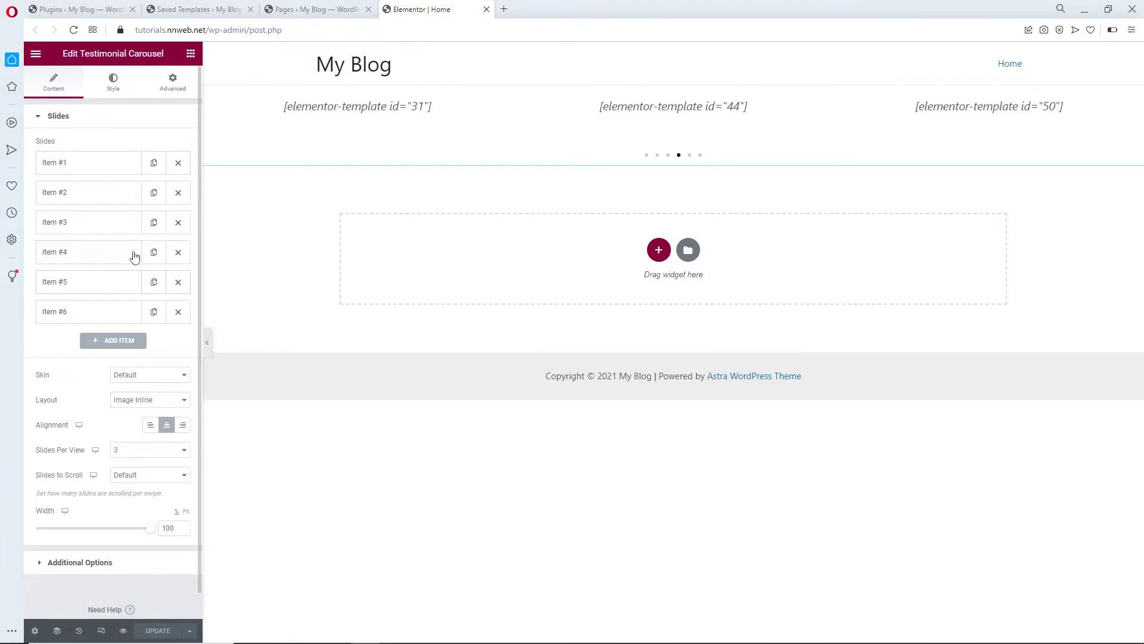
{"action": "scroll", "coordinate": [115, 313], "scroll_direction": "down", "scroll_amount": 1}
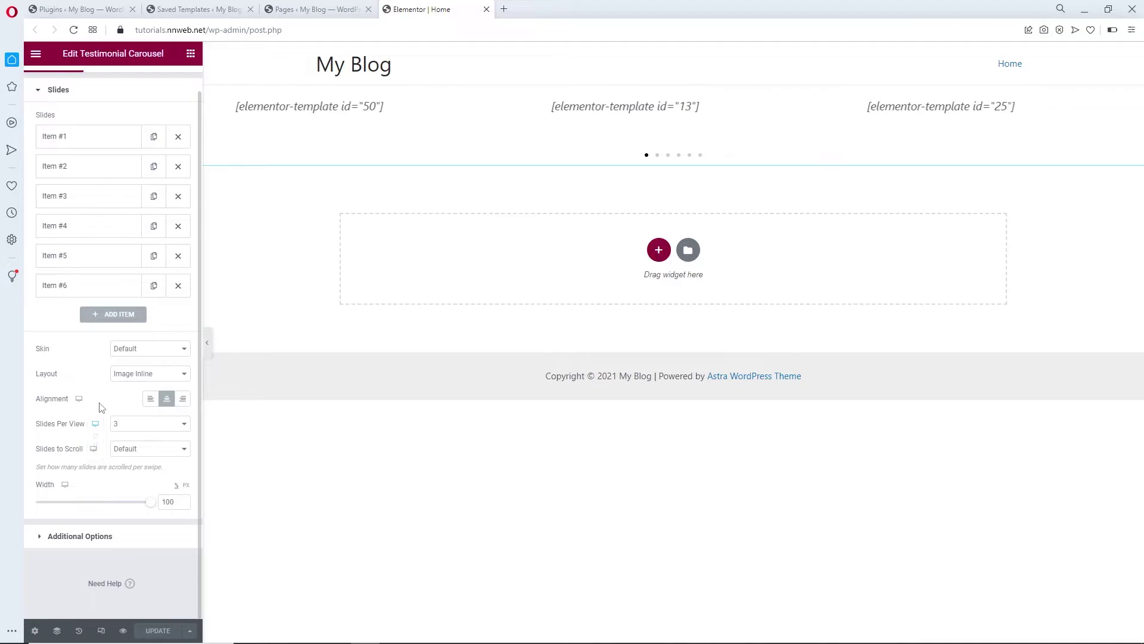
{"action": "mouse_move", "coordinate": [151, 503]}
{"action": "left_mouse_down"}
{"action": "mouse_move", "coordinate": [69, 508]}
{"action": "mouse_move", "coordinate": [168, 504]}
{"action": "left_mouse_up"}
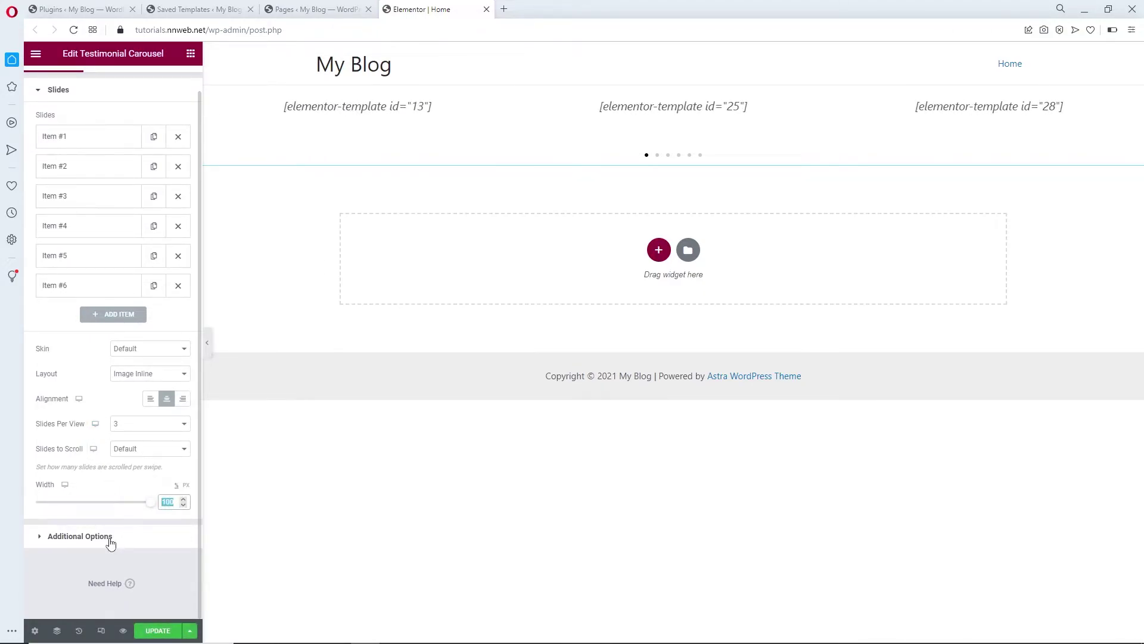
{"action": "left_click", "coordinate": [119, 536]}
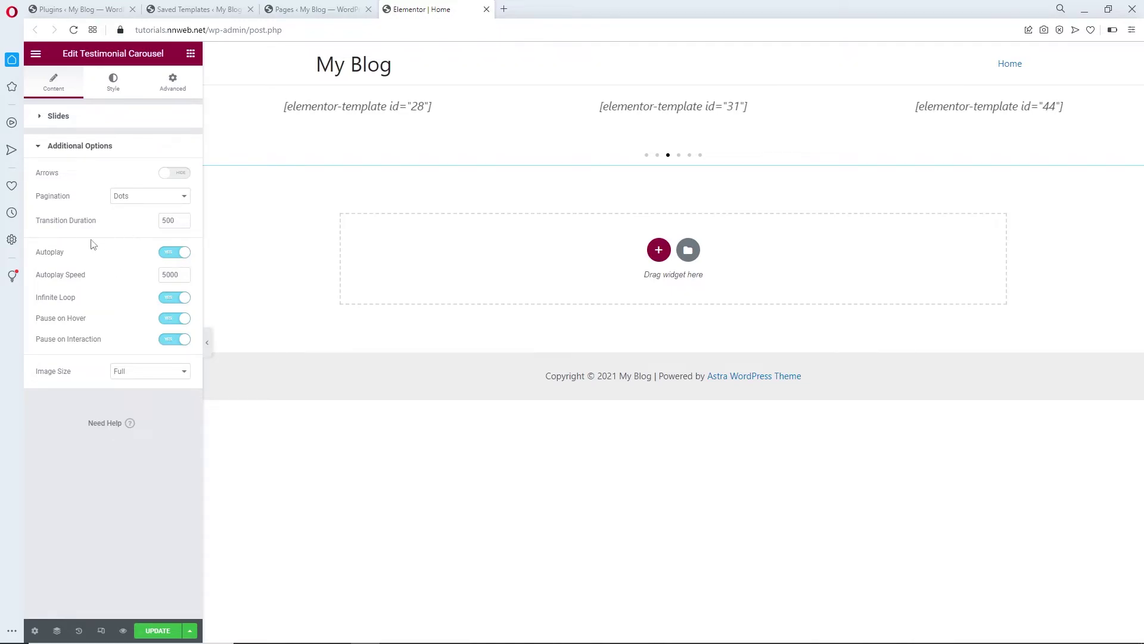
Step: Leave the carousel arrows off and switch pagination from dots to Progress
{"action": "left_click", "coordinate": [154, 201]}
{"action": "left_click", "coordinate": [156, 200]}
{"action": "left_click", "coordinate": [171, 175]}
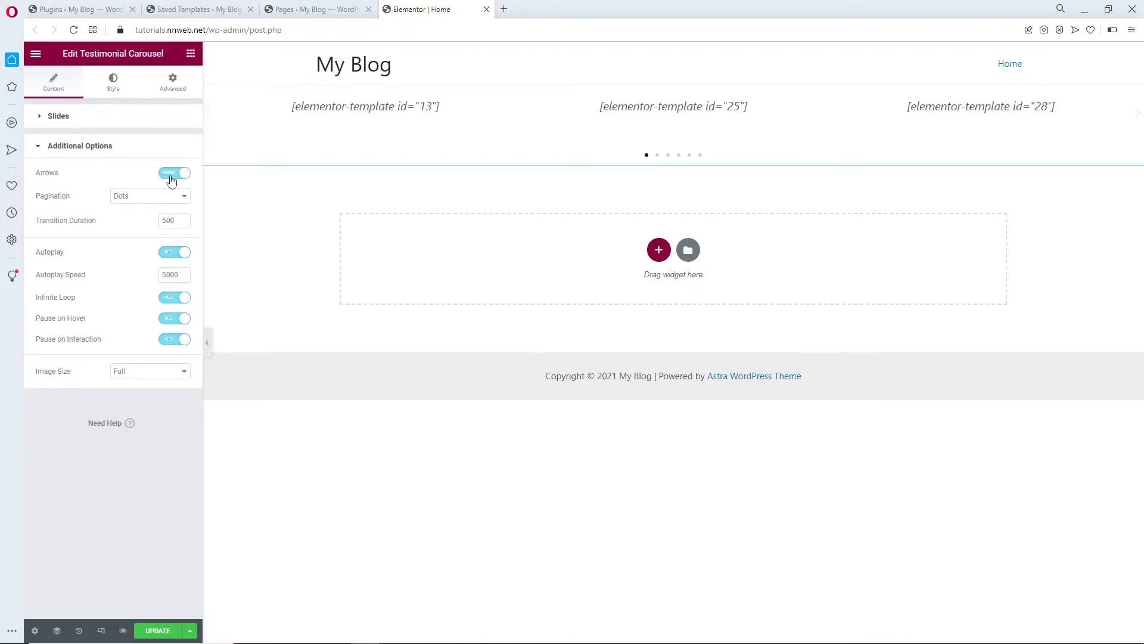
{"action": "left_click", "coordinate": [171, 176]}
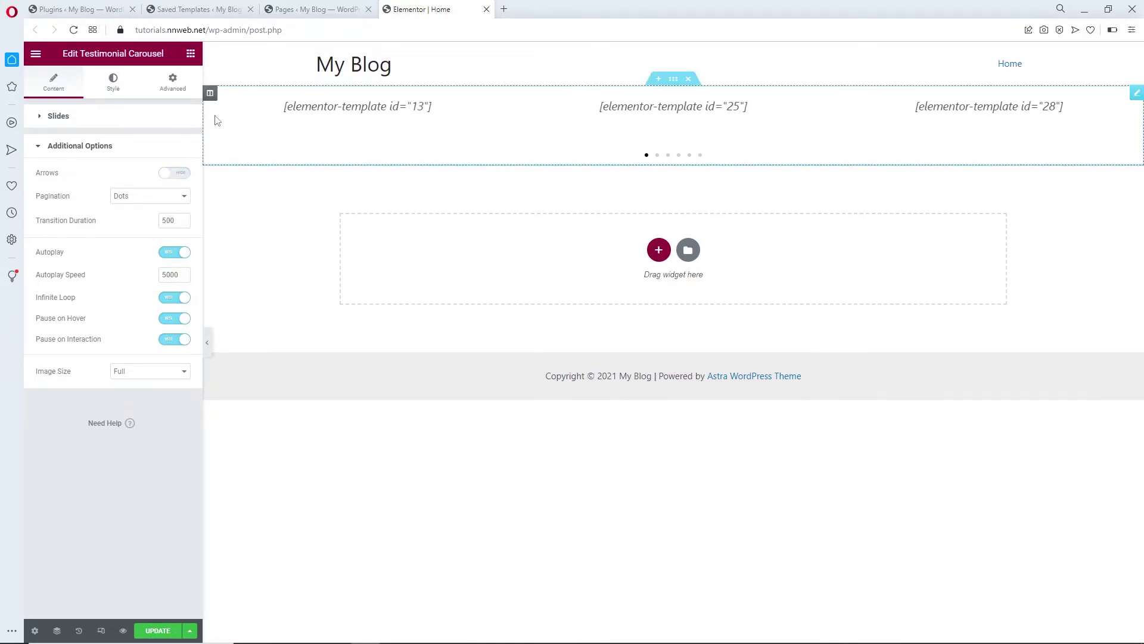
{"action": "left_click", "coordinate": [179, 154]}
{"action": "left_click", "coordinate": [172, 146]}
{"action": "left_click", "coordinate": [179, 174]}
{"action": "left_click", "coordinate": [178, 174]}
{"action": "left_click", "coordinate": [159, 197]}
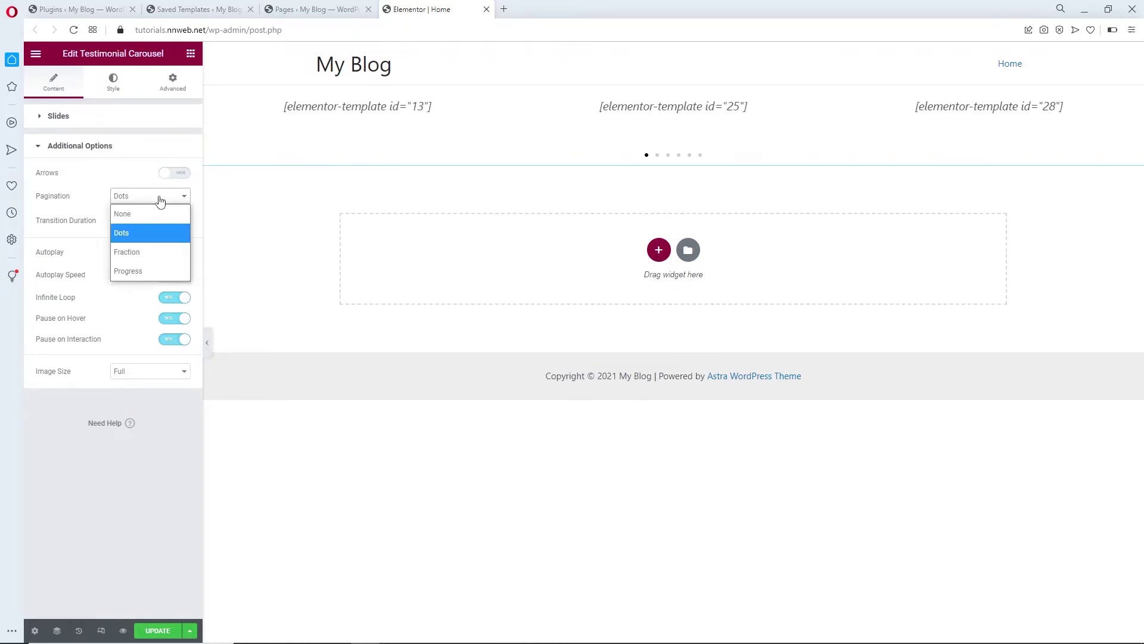
{"action": "left_click", "coordinate": [148, 271]}
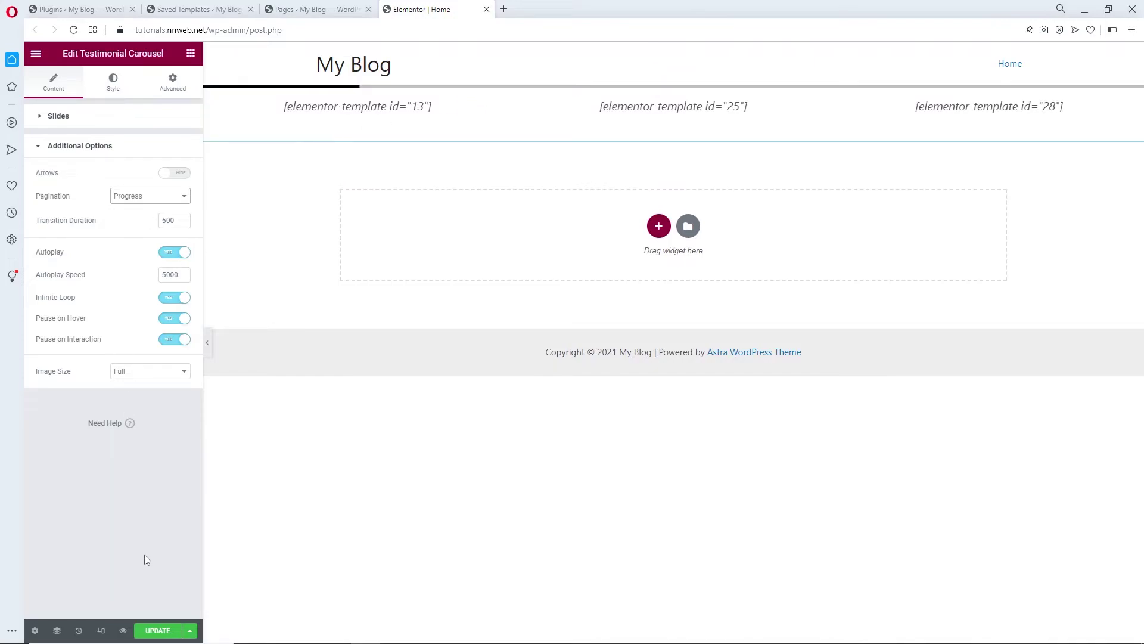
Step: Save the page and open the live Home page in a new tab from Pages
{"action": "left_click", "coordinate": [149, 630]}
{"action": "left_click", "coordinate": [333, 12]}
{"action": "middle_click", "coordinate": [251, 186]}
Step: View the live Home page's template card carousel, then return to the Elementor editor
{"action": "left_click", "coordinate": [539, 10]}
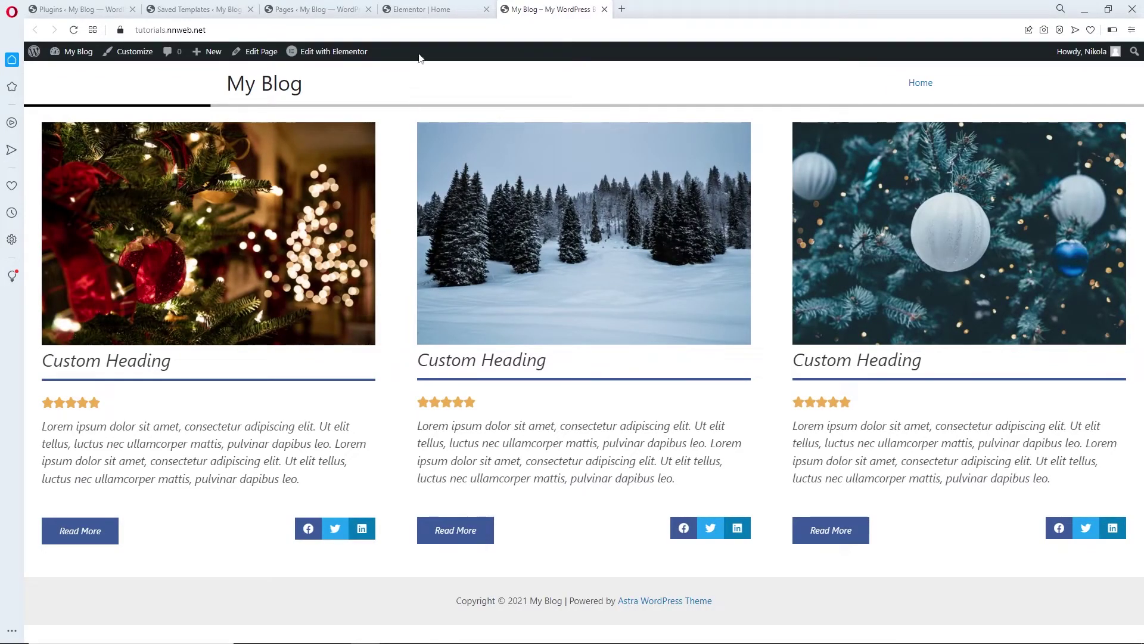
{"action": "left_click", "coordinate": [435, 11]}
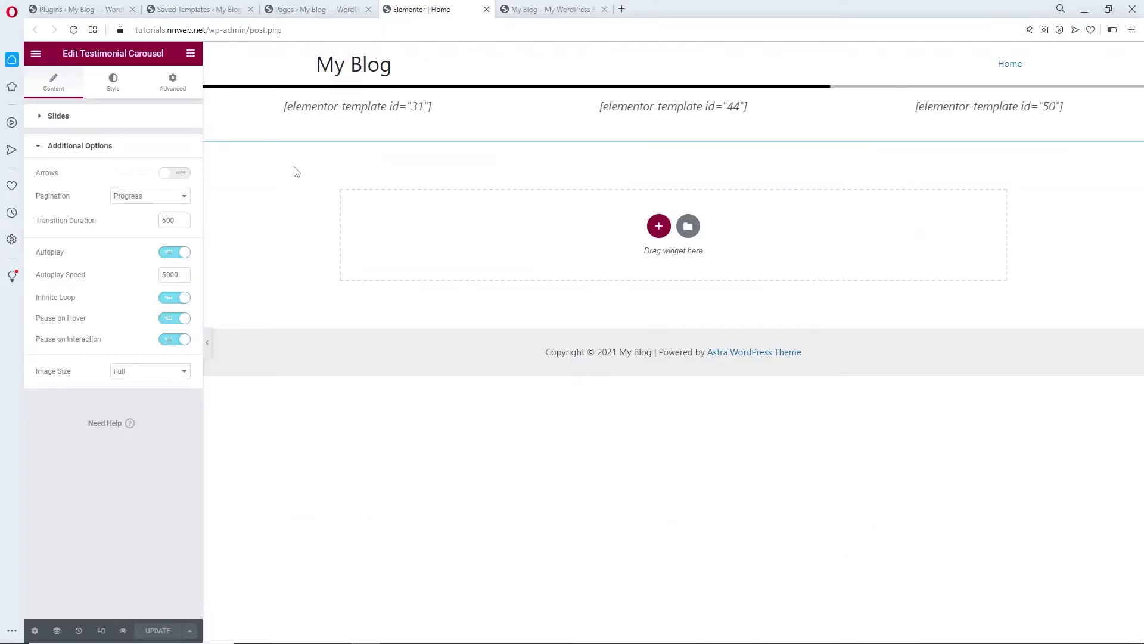
Step: Select the carousel section, turn on responsive preview and open the site breakpoint settings
{"action": "left_click", "coordinate": [673, 79]}
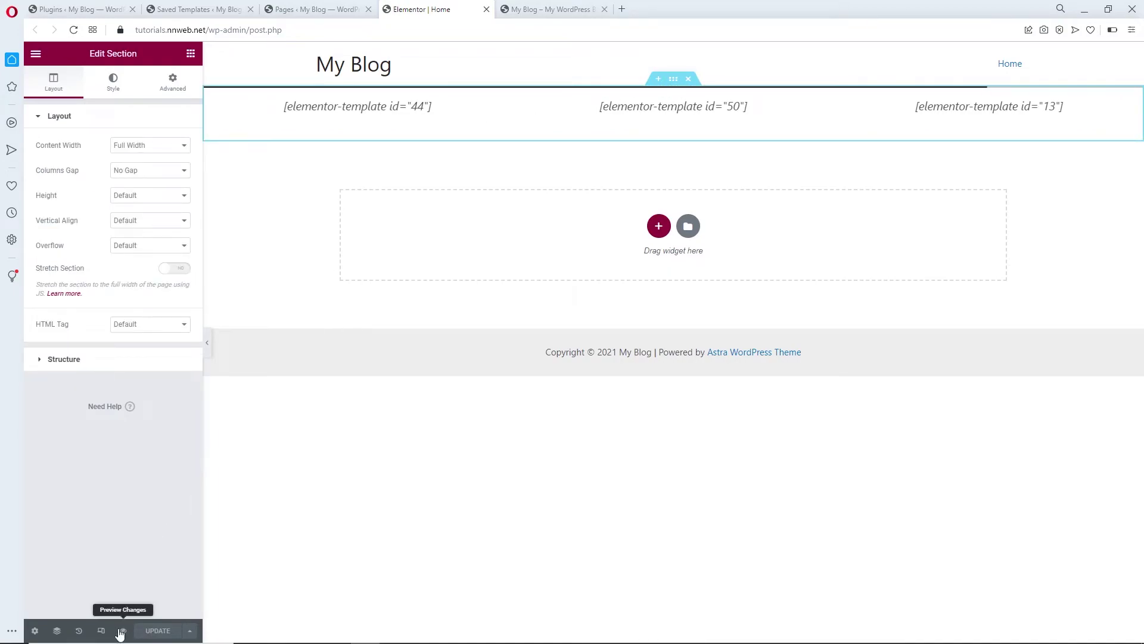
{"action": "left_click", "coordinate": [101, 630]}
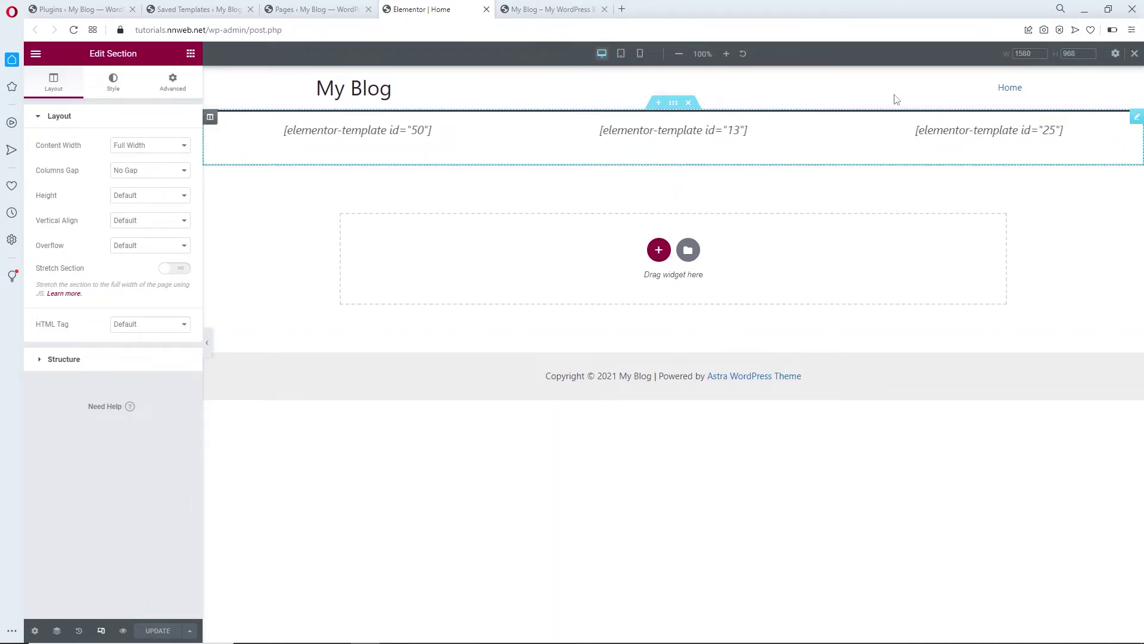
{"action": "left_click", "coordinate": [1115, 55]}
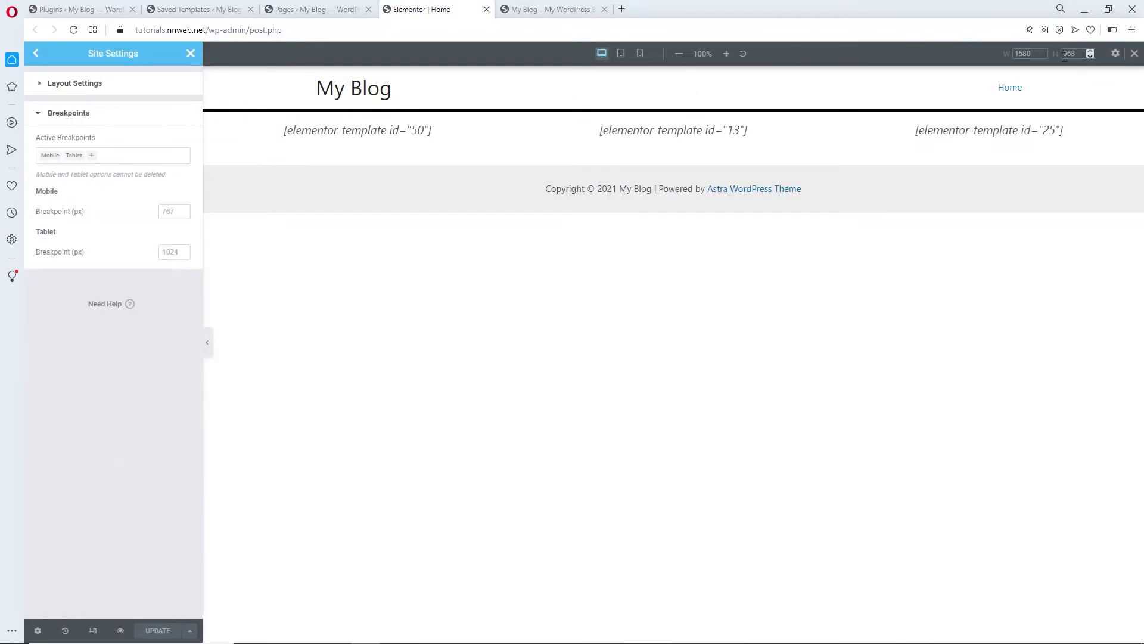
Step: Add Widescreen, Tablet Extra and Mobile Extra breakpoints, save them, and reload the editor
{"action": "left_click", "coordinate": [119, 156]}
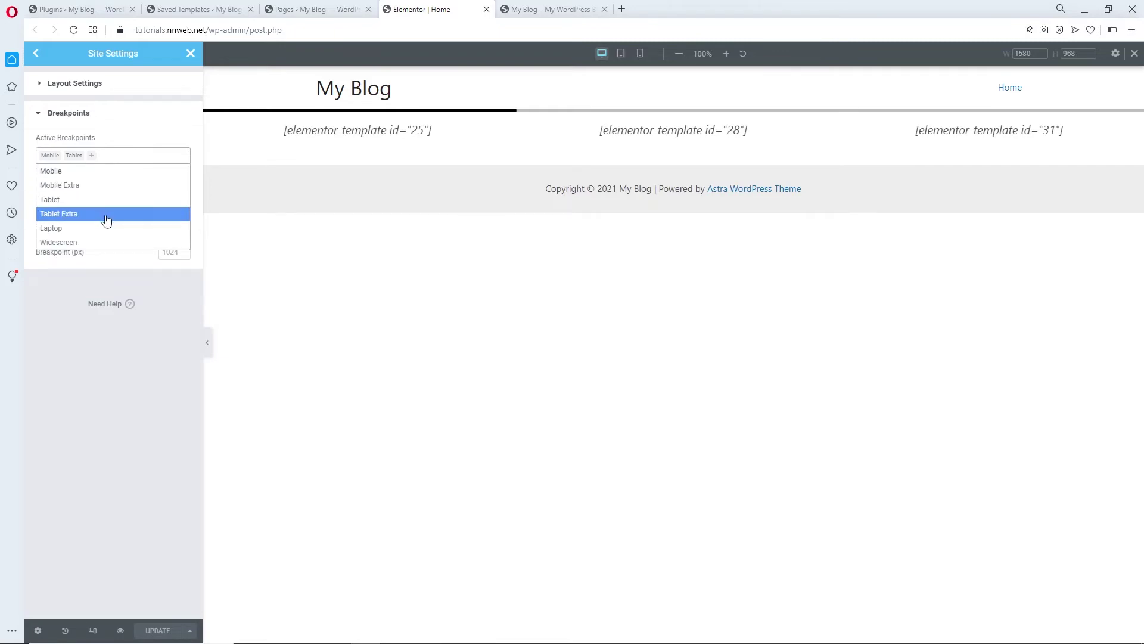
{"action": "left_click", "coordinate": [111, 243]}
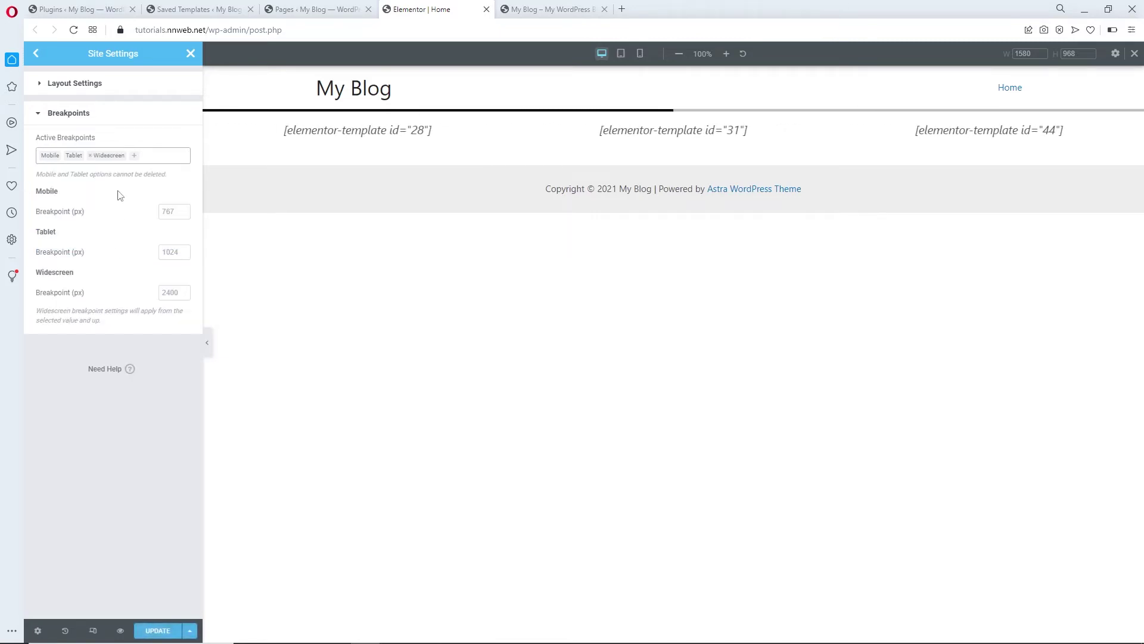
{"action": "left_click", "coordinate": [152, 158]}
{"action": "left_click", "coordinate": [136, 220]}
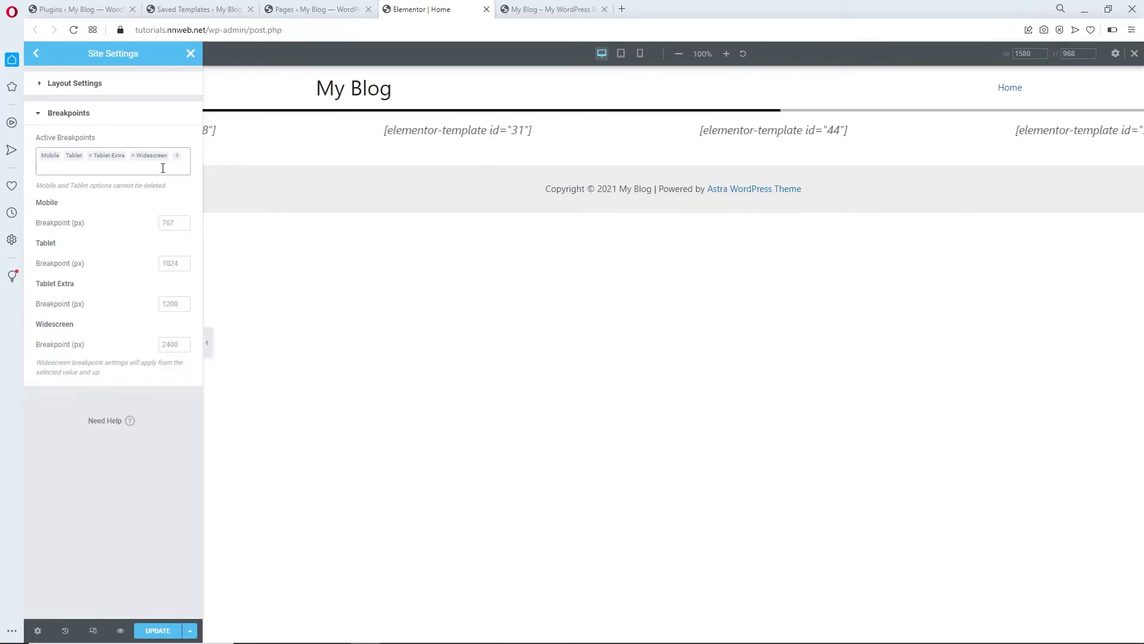
{"action": "left_click", "coordinate": [179, 162]}
{"action": "left_click", "coordinate": [144, 199]}
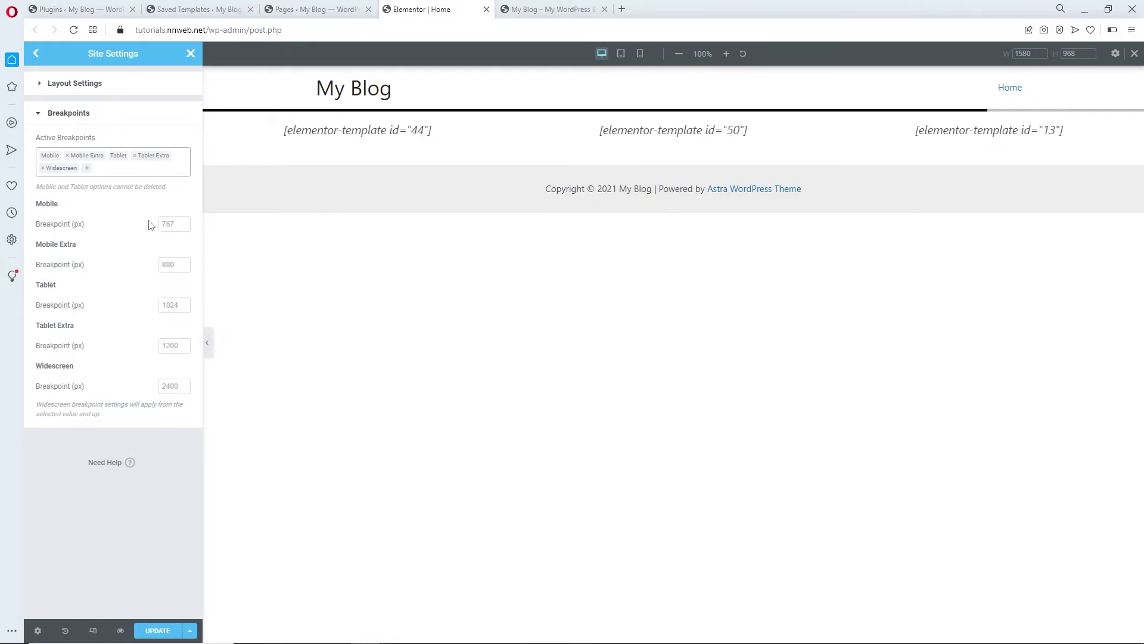
{"action": "left_click", "coordinate": [158, 631]}
{"action": "left_click", "coordinate": [569, 384]}
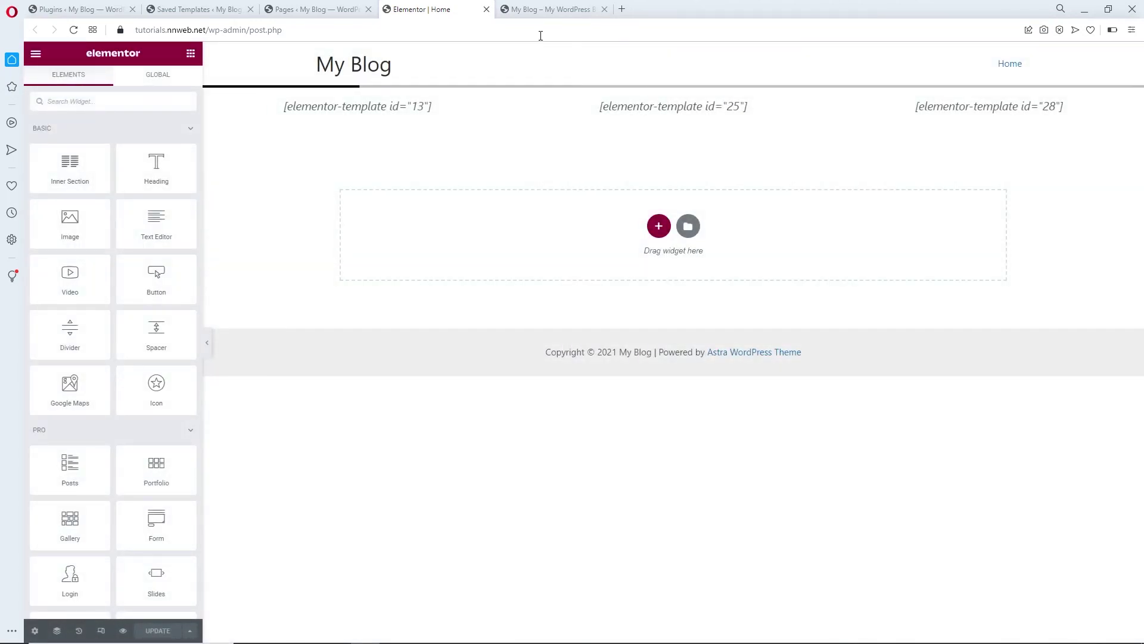
Step: Show the live 'My Blog – My WordPress Blog' page with its three template cards
{"action": "left_click", "coordinate": [535, 9]}
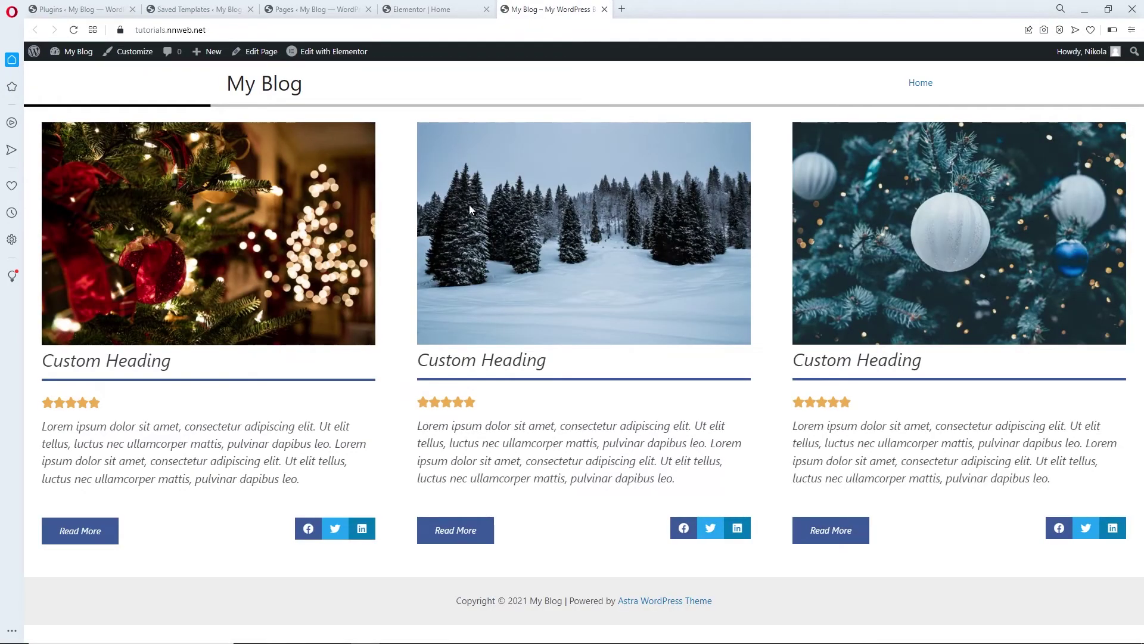